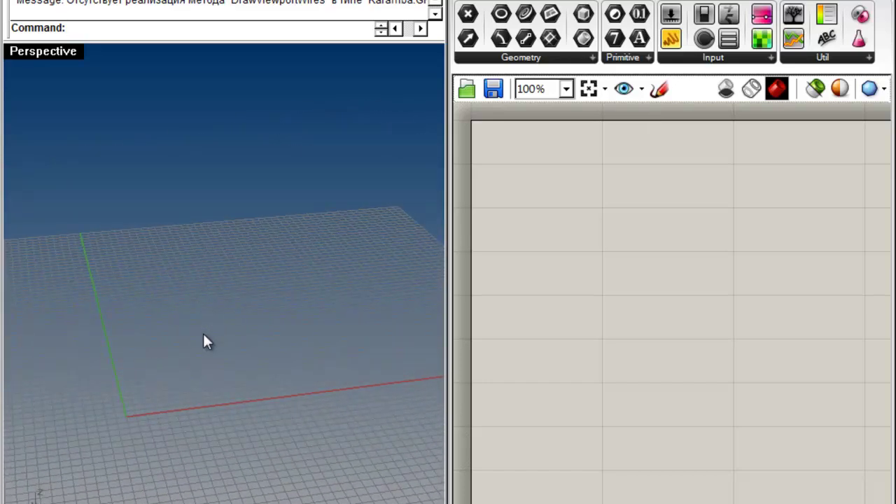
# Add a Galapagos component near the upper edge of the Grasshopper canvas.
pyautogui.moveTo(156, 284)
pyautogui.mouseDown(button='right')
pyautogui.moveTo(172, 324)
pyautogui.moveTo(175, 371)
pyautogui.moveTo(158, 270)
pyautogui.moveTo(157, 289)
pyautogui.mouseUp(button='right')
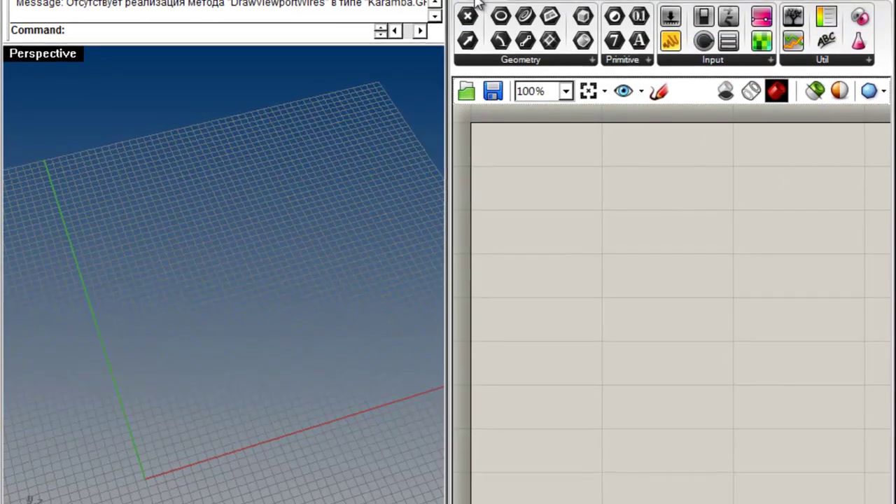
pyautogui.click(866, 79)
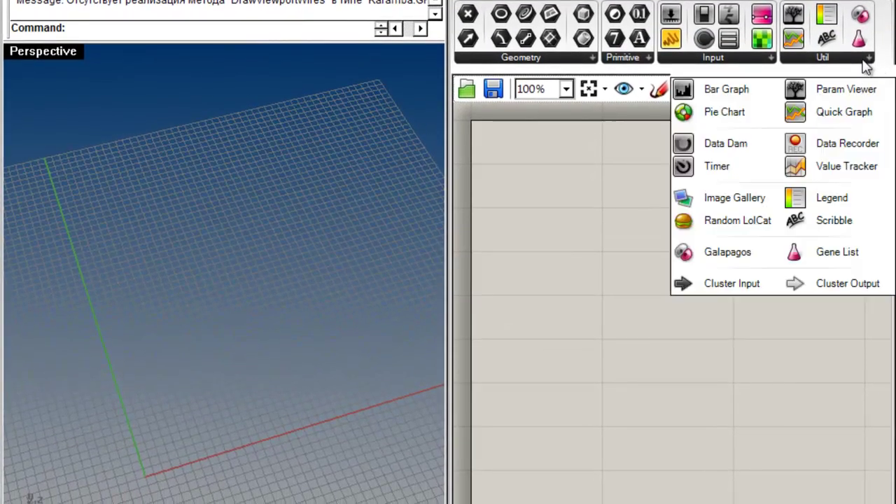
pyautogui.click(865, 20)
pyautogui.moveTo(866, 19); pyautogui.dragTo(731, 170)
pyautogui.scroll(3, 742, 168)
pyautogui.scroll(-4, 748, 178)
pyautogui.scroll(4, 754, 164)
pyautogui.scroll(-3, 754, 168)
pyautogui.moveTo(786, 177); pyautogui.dragTo(772, 179)
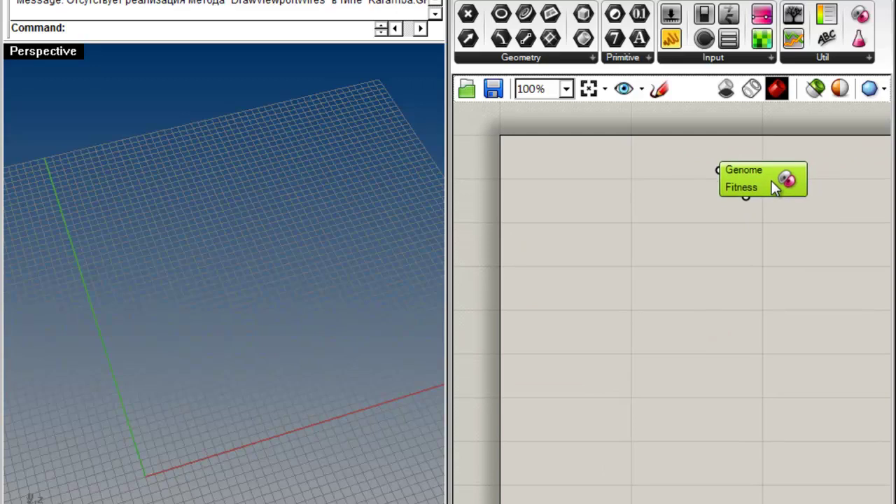
pyautogui.moveTo(776, 215); pyautogui.dragTo(724, 215, button='right')
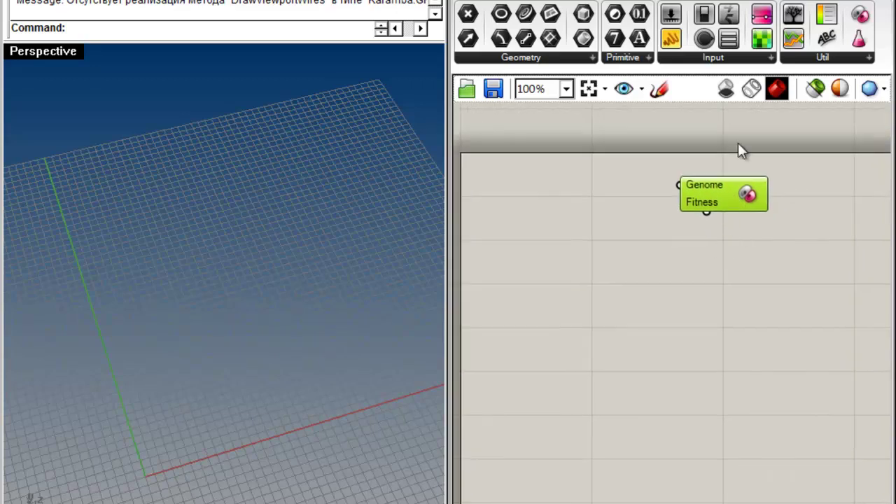
pyautogui.scroll(4, 726, 217)
pyautogui.moveTo(700, 375); pyautogui.dragTo(669, 337, button='right')
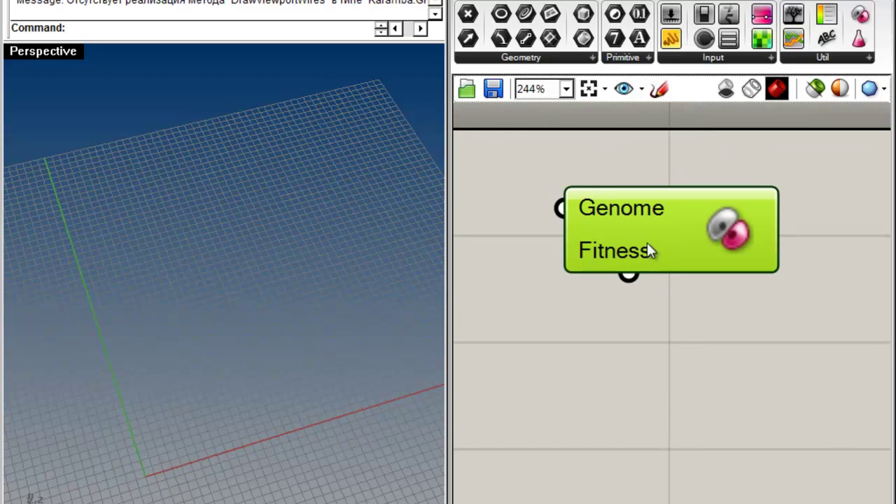
pyautogui.scroll(-4, 650, 220)
pyautogui.scroll(2, 647, 236)
pyautogui.scroll(2, 647, 238)
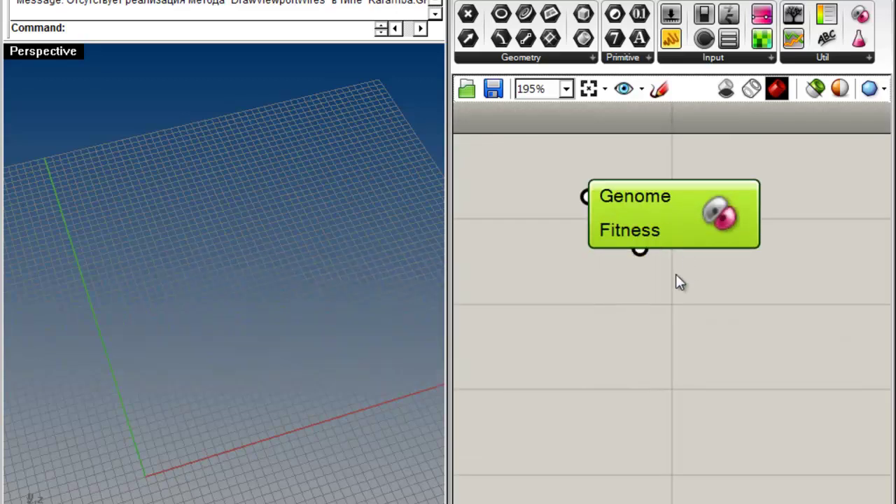
pyautogui.scroll(-3, 675, 277)
pyautogui.moveTo(648, 282); pyautogui.dragTo(744, 282, button='right')
pyautogui.moveTo(783, 233)
pyautogui.mouseDown()
pyautogui.moveTo(768, 236)
pyautogui.moveTo(776, 240)
pyautogui.mouseUp()
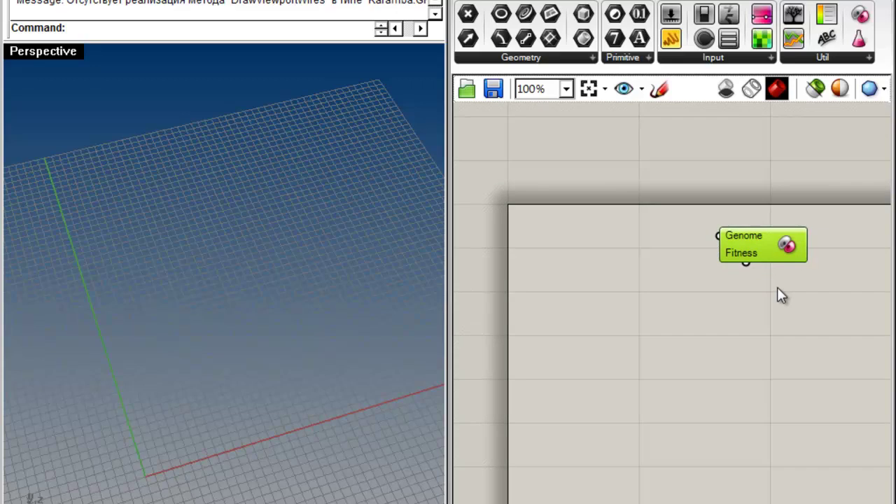
pyautogui.moveTo(766, 323); pyautogui.dragTo(739, 253, button='right')
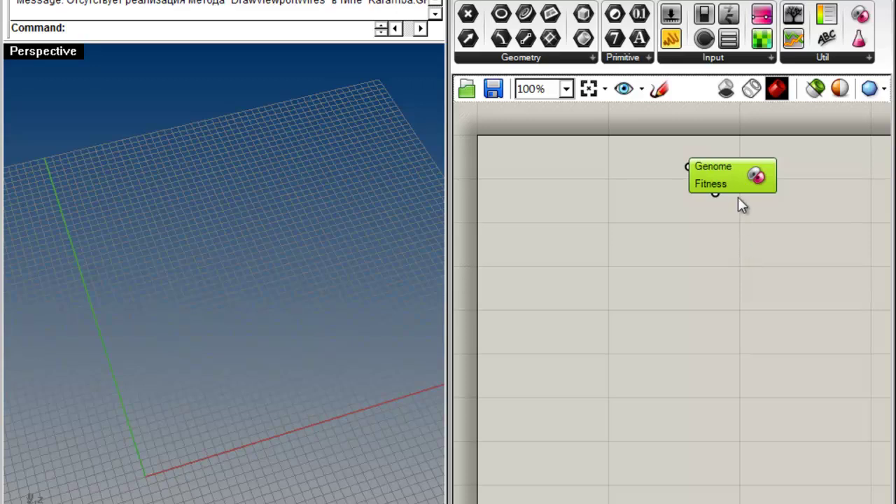
pyautogui.moveTo(752, 178); pyautogui.dragTo(811, 176)
pyautogui.moveTo(821, 239); pyautogui.dragTo(723, 266, button='right')
pyautogui.scroll(4, 682, 196)
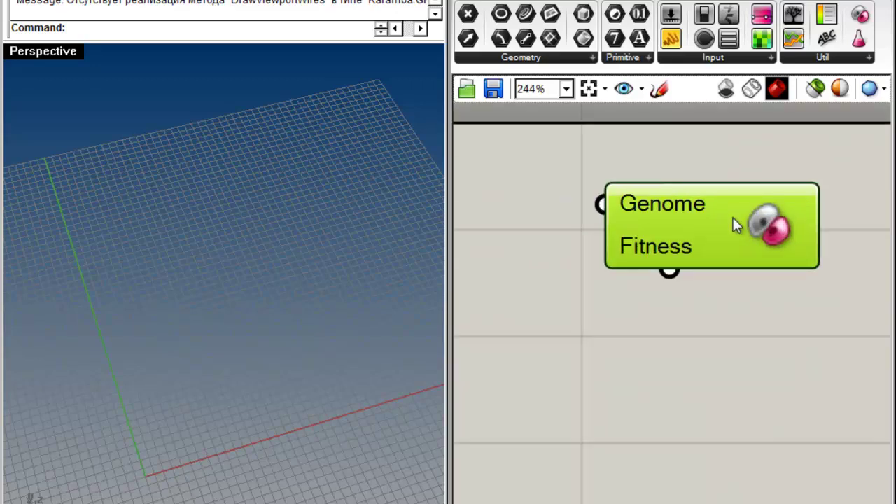
pyautogui.scroll(-5, 737, 221)
pyautogui.moveTo(724, 220); pyautogui.dragTo(732, 222)
pyautogui.moveTo(731, 259); pyautogui.dragTo(761, 256, button='right')
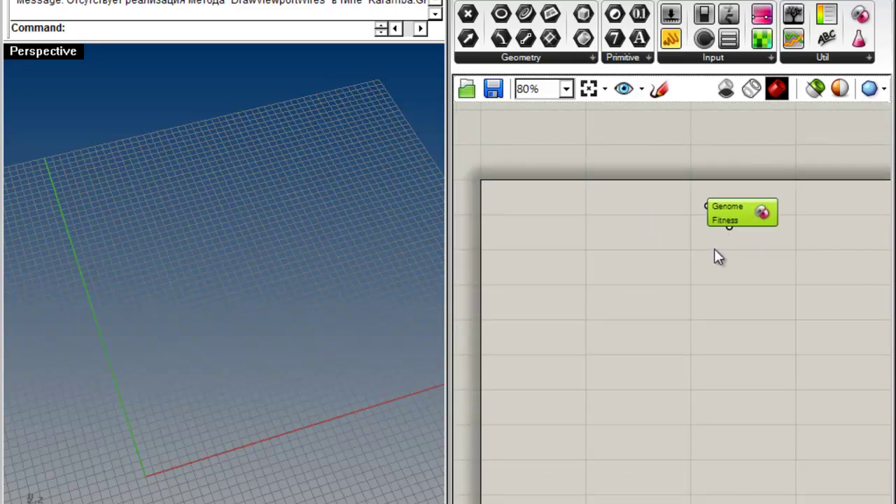
# Examine the descriptions of the Galapagos component's Genome and Fitness inputs.
pyautogui.scroll(4, 716, 253)
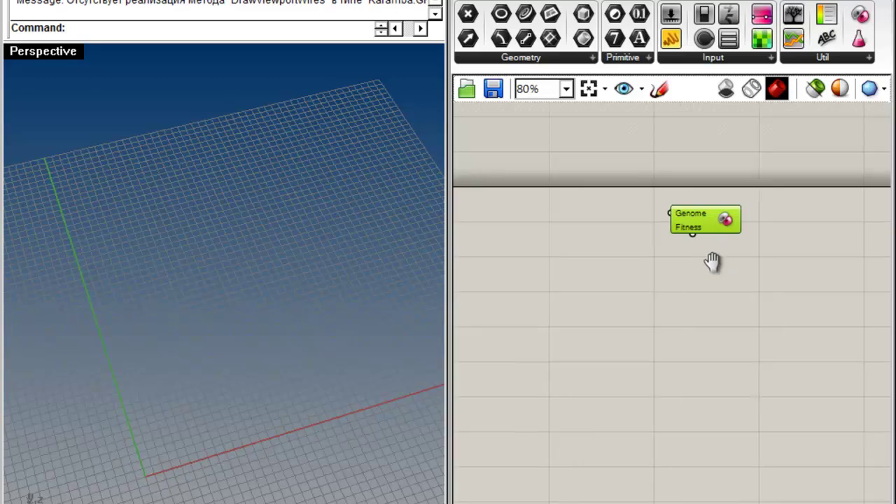
pyautogui.click(709, 271)
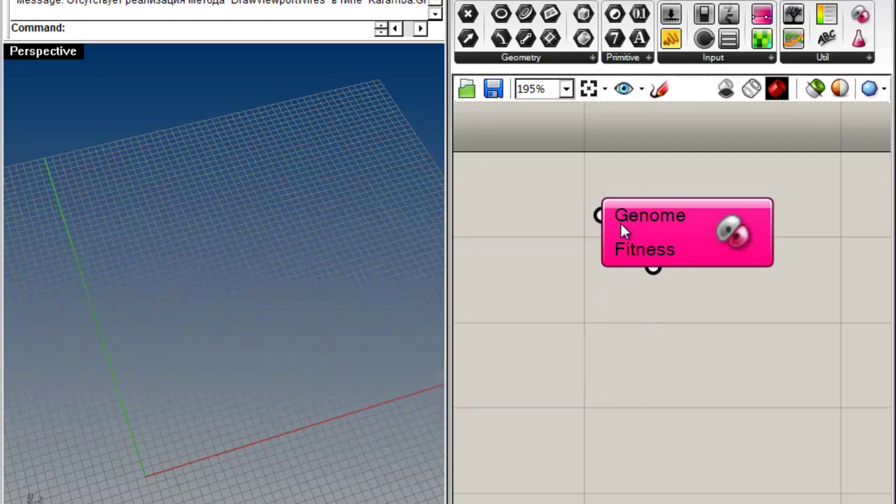
pyautogui.moveTo(626, 251)
pyautogui.moveTo(718, 216); pyautogui.dragTo(736, 212)
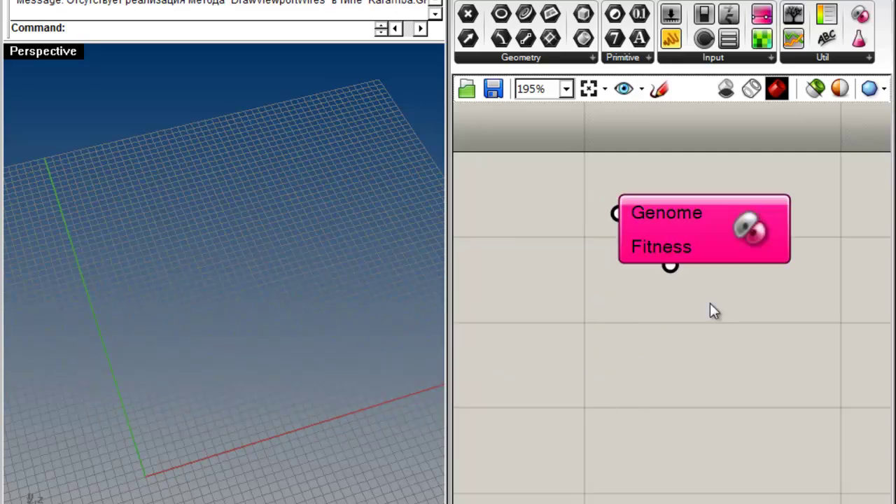
pyautogui.moveTo(646, 215)
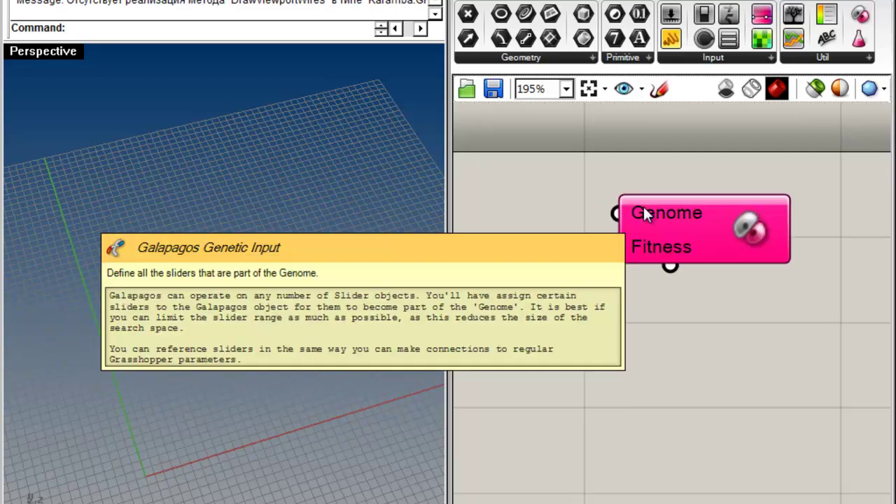
pyautogui.moveTo(666, 245)
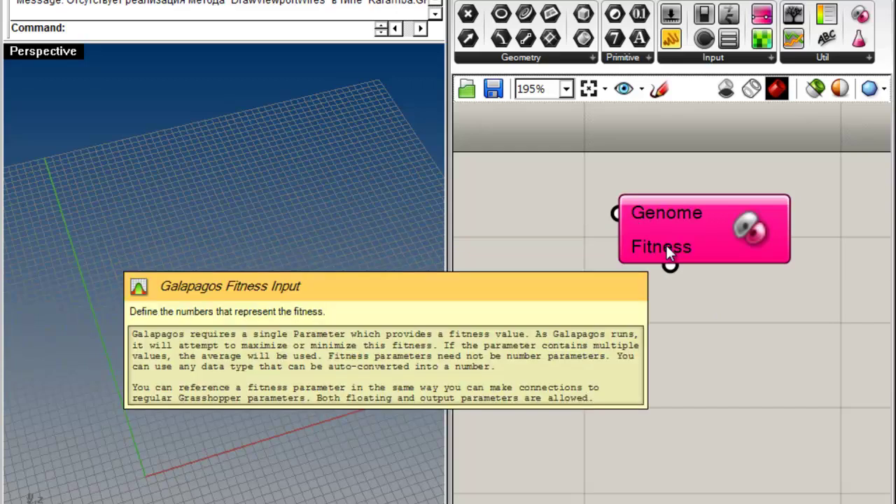
pyautogui.moveTo(643, 289); pyautogui.dragTo(689, 279, button='right')
pyautogui.moveTo(774, 216); pyautogui.dragTo(772, 223)
pyautogui.click(729, 317)
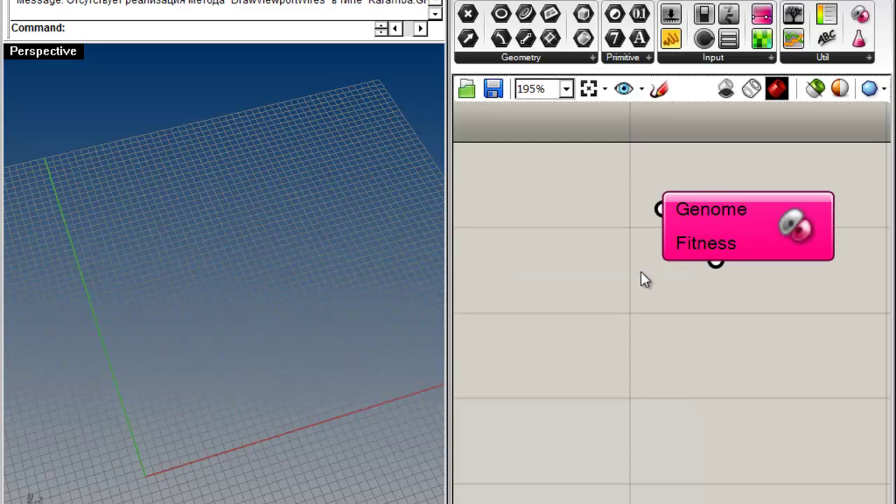
# Add a number slider beside the Galapagos component and assign it to the Genome input.
pyautogui.scroll(-3, 672, 266)
pyautogui.moveTo(632, 244); pyautogui.dragTo(716, 220, button='right')
pyautogui.moveTo(842, 187); pyautogui.dragTo(810, 186)
pyautogui.click(674, 225)
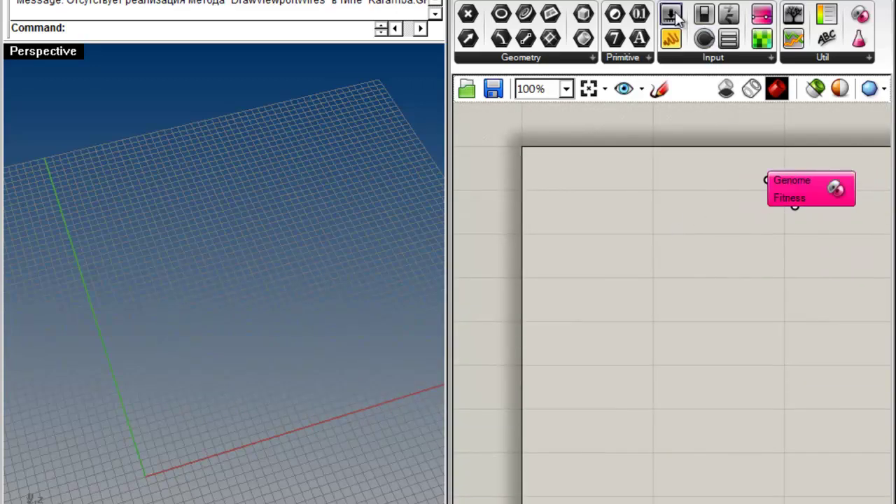
pyautogui.moveTo(674, 15); pyautogui.dragTo(637, 185)
pyautogui.moveTo(774, 183); pyautogui.dragTo(684, 205)
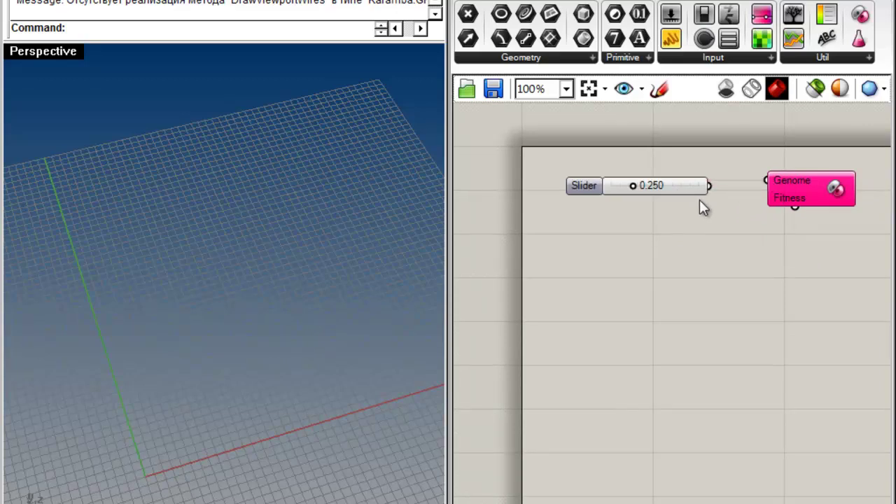
pyautogui.moveTo(768, 182); pyautogui.dragTo(717, 201)
# Select the Galapagos component to inspect its Genome link to the number slider.
pyautogui.moveTo(728, 185); pyautogui.dragTo(663, 217, button='right')
pyautogui.scroll(6, 662, 216)
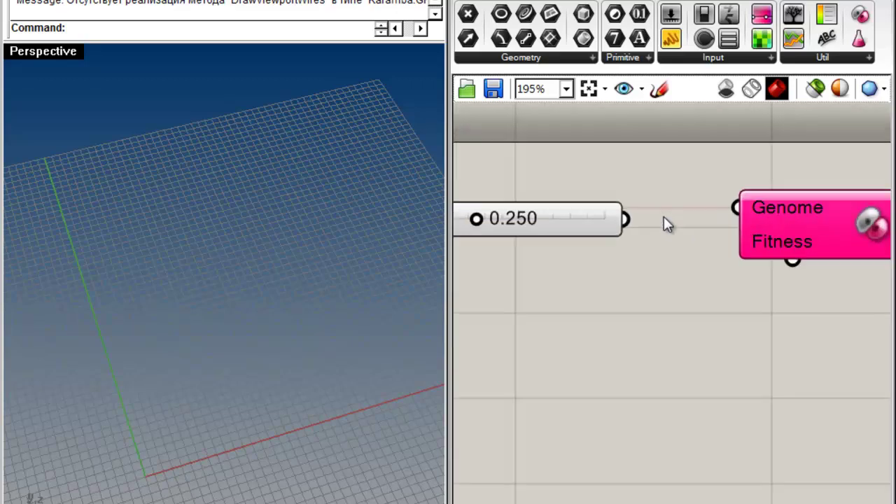
pyautogui.scroll(-3, 609, 215)
pyautogui.click(790, 204)
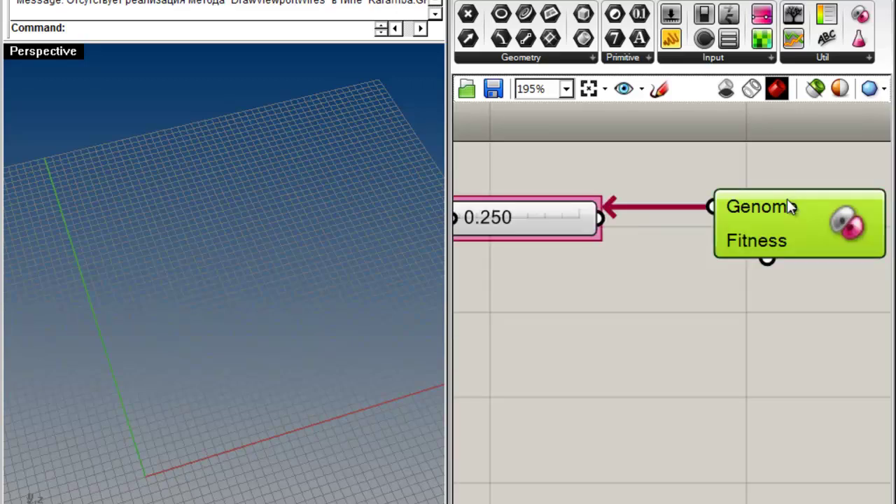
pyautogui.scroll(-3, 777, 205)
pyautogui.rightClick(766, 210)
pyautogui.click(696, 249)
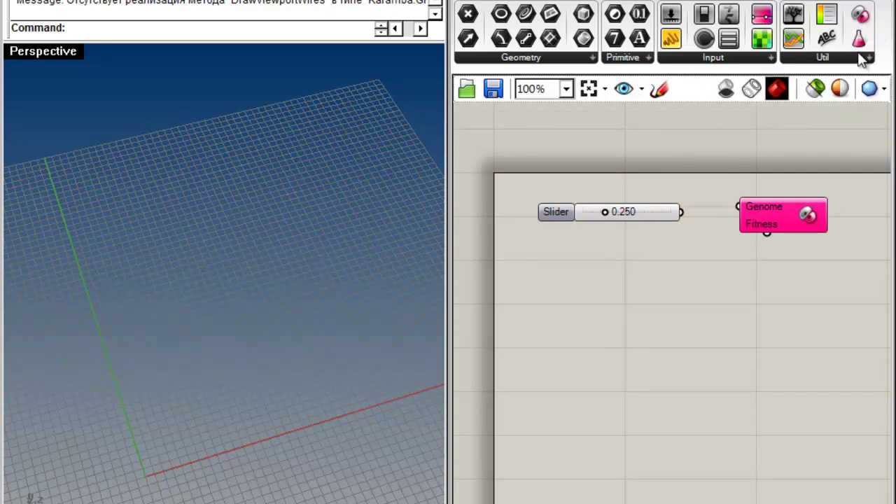
# Add a Gene List below the slider, enlarge it, and assign it to the Genome input.
pyautogui.moveTo(862, 46); pyautogui.dragTo(595, 283)
pyautogui.moveTo(639, 321); pyautogui.dragTo(651, 358)
pyautogui.moveTo(739, 207); pyautogui.dragTo(692, 266)
# Delete the number slider and rearrange the Gene List and Galapagos component to close the gap it leaves.
pyautogui.click(553, 219)
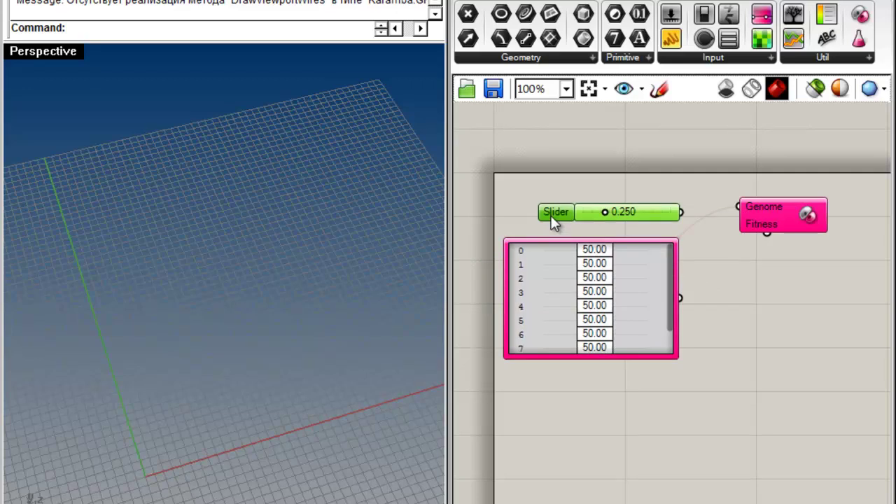
pyautogui.press('Delete')
pyautogui.moveTo(549, 322); pyautogui.dragTo(553, 271)
pyautogui.click(731, 320)
pyautogui.click(782, 212)
pyautogui.moveTo(781, 206); pyautogui.dragTo(828, 206)
pyautogui.click(811, 286)
# Examine the Fitness input and its description on the Galapagos component.
pyautogui.scroll(5, 816, 240)
pyautogui.moveTo(817, 240); pyautogui.dragTo(678, 255, button='right')
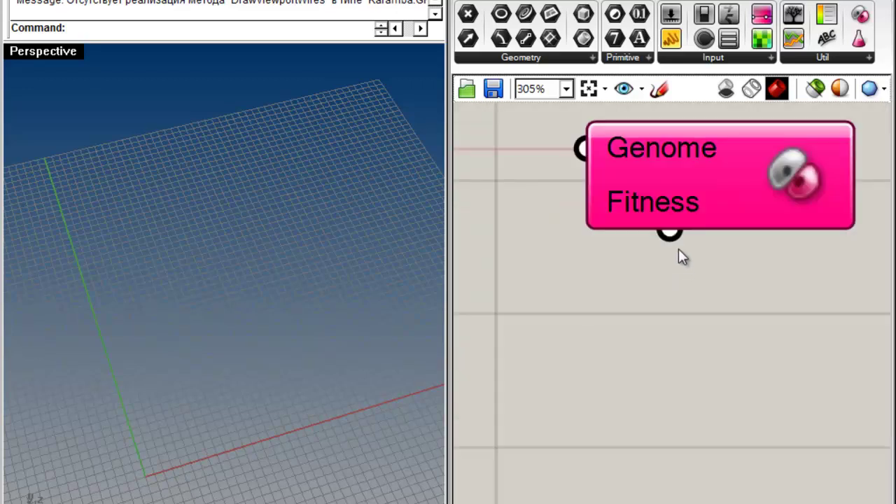
pyautogui.scroll(-2, 674, 214)
pyautogui.scroll(-3, 660, 227)
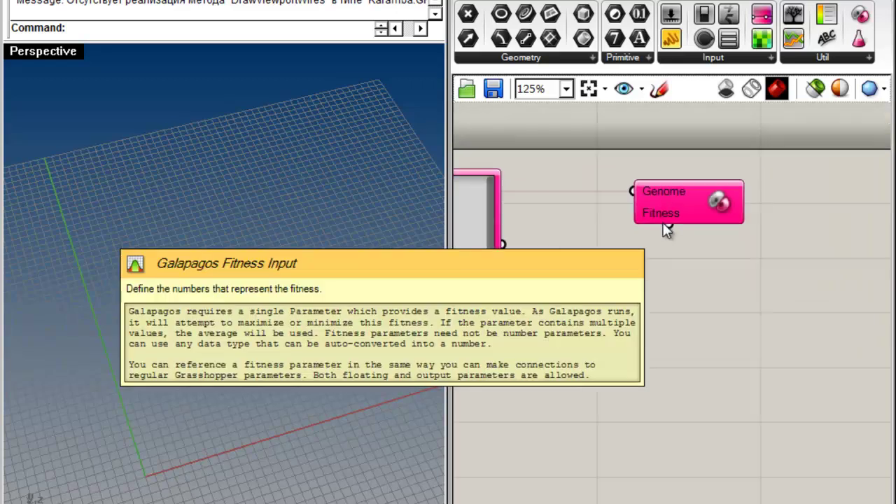
pyautogui.scroll(-1, 644, 300)
# Move the Galapagos component farther away from the Gene List to leave working space between them.
pyautogui.moveTo(721, 219); pyautogui.dragTo(816, 219)
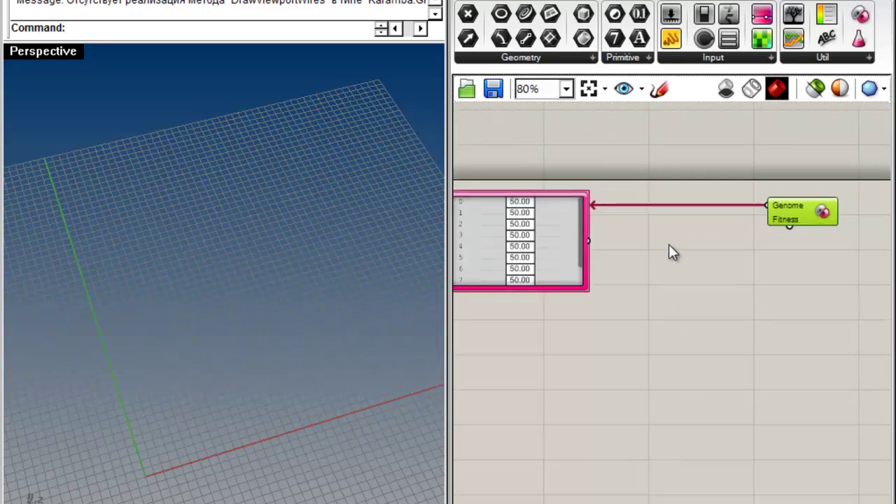
pyautogui.moveTo(644, 256); pyautogui.dragTo(697, 262, button='right')
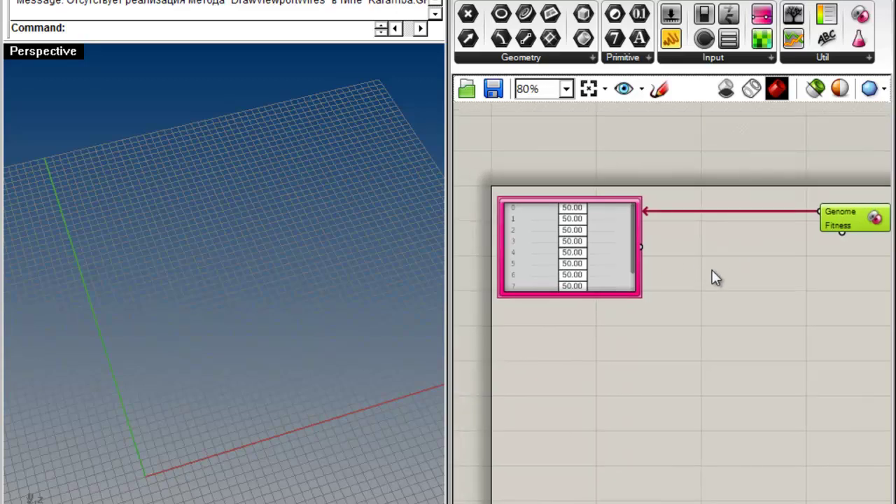
pyautogui.moveTo(828, 245); pyautogui.dragTo(801, 233, button='right')
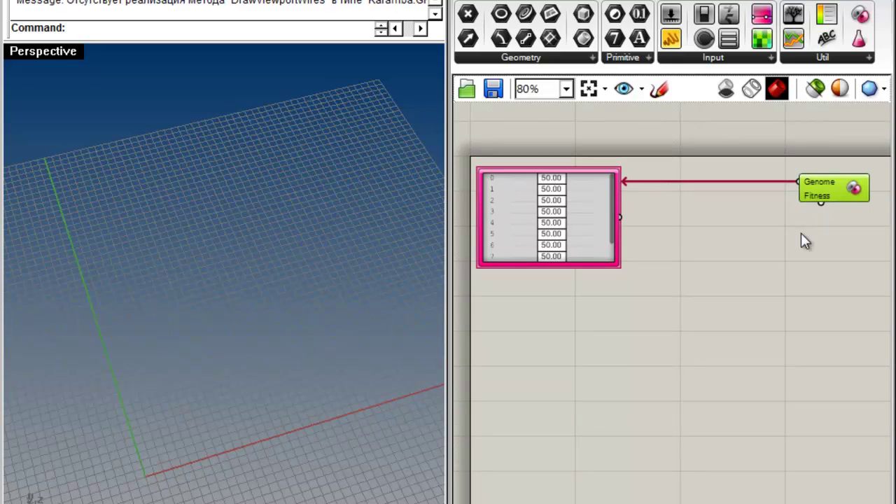
# Scatter about 19 points across the construction plane in Rhino's Perspective view using the Points command.
pyautogui.moveTo(141, 364); pyautogui.dragTo(206, 354, button='right')
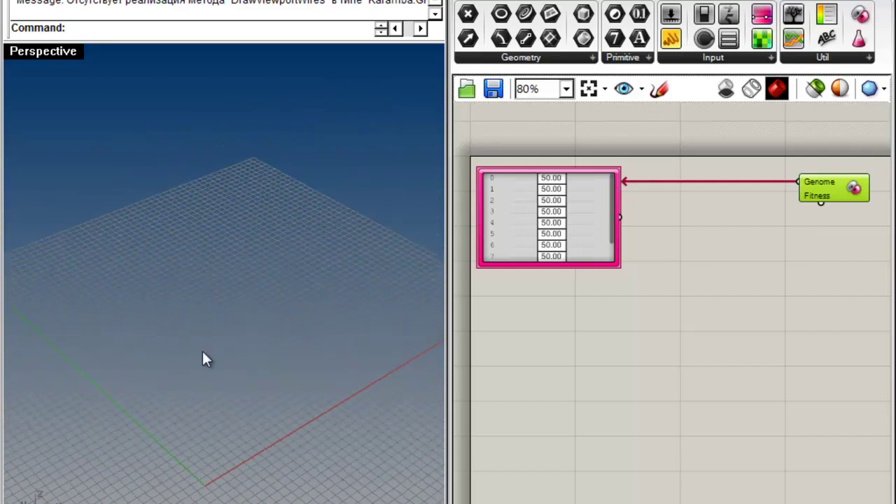
pyautogui.moveTo(239, 250); pyautogui.dragTo(233, 316, button='right')
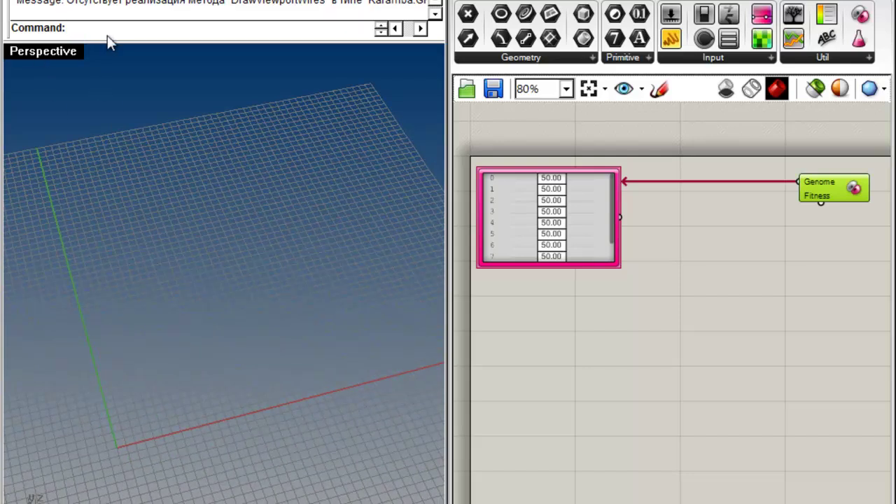
pyautogui.write('POi')
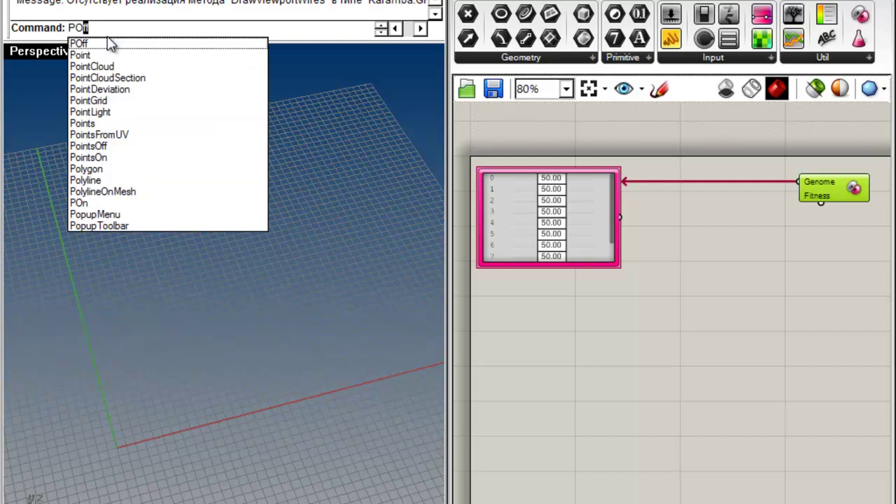
pyautogui.click(101, 124)
pyautogui.click(174, 304)
pyautogui.click(131, 229)
pyautogui.click(291, 220)
pyautogui.click(319, 248)
pyautogui.click(268, 353)
pyautogui.click(210, 325)
pyautogui.click(191, 167)
pyautogui.click(324, 165)
pyautogui.click(386, 255)
pyautogui.click(353, 333)
pyautogui.click(264, 236)
pyautogui.click(114, 260)
pyautogui.click(144, 406)
pyautogui.click(328, 224)
pyautogui.click(277, 282)
pyautogui.click(215, 197)
pyautogui.rightClick(291, 299)
# Raise several groups of the points vertically above the construction plane to vary their heights.
pyautogui.moveTo(291, 299); pyautogui.dragTo(305, 227, button='right')
pyautogui.moveTo(291, 378); pyautogui.dragTo(175, 281)
pyautogui.keyDown('ctrl'); pyautogui.moveTo(206, 353); pyautogui.dragTo(208, 287); pyautogui.keyUp('ctrl')
pyautogui.moveTo(245, 344); pyautogui.dragTo(247, 271, button='right')
pyautogui.moveTo(239, 298); pyautogui.dragTo(205, 303)
pyautogui.moveTo(180, 400); pyautogui.dragTo(125, 333)
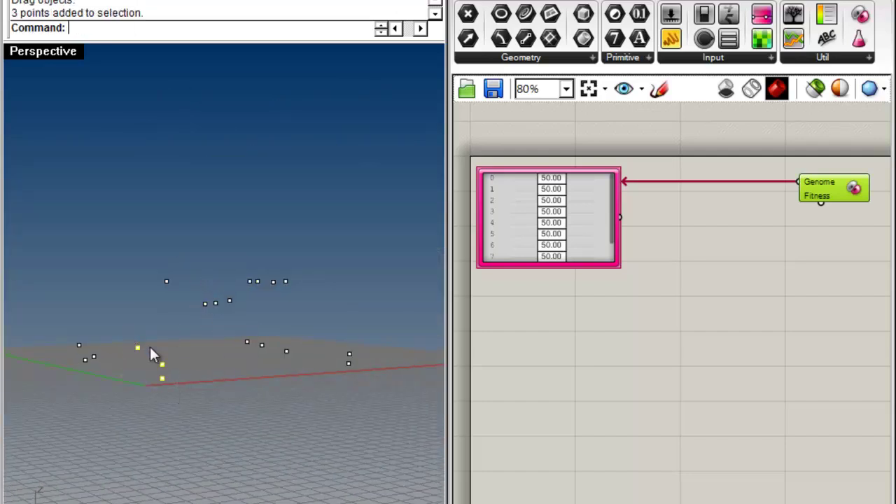
pyautogui.keyDown('ctrl'); pyautogui.moveTo(163, 376); pyautogui.dragTo(165, 255); pyautogui.keyUp('ctrl')
pyautogui.click(231, 249)
pyautogui.moveTo(231, 249); pyautogui.dragTo(233, 310, button='right')
# Set the Gene List's gene count to 3.
pyautogui.rightClick(600, 222)
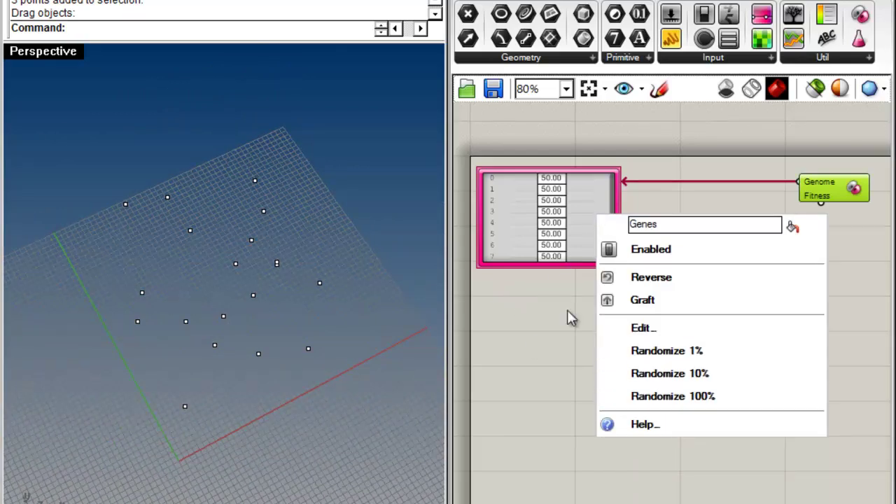
pyautogui.click(638, 327)
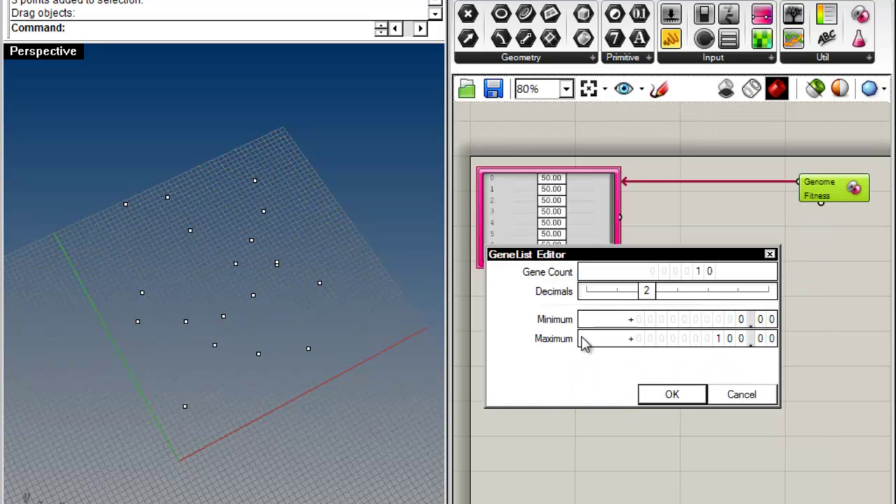
pyautogui.doubleClick(700, 273)
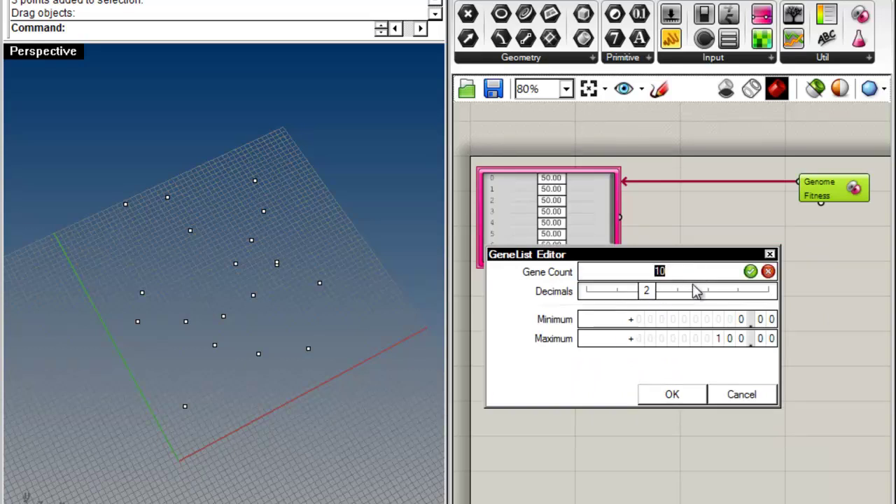
pyautogui.click(750, 271)
pyautogui.click(691, 392)
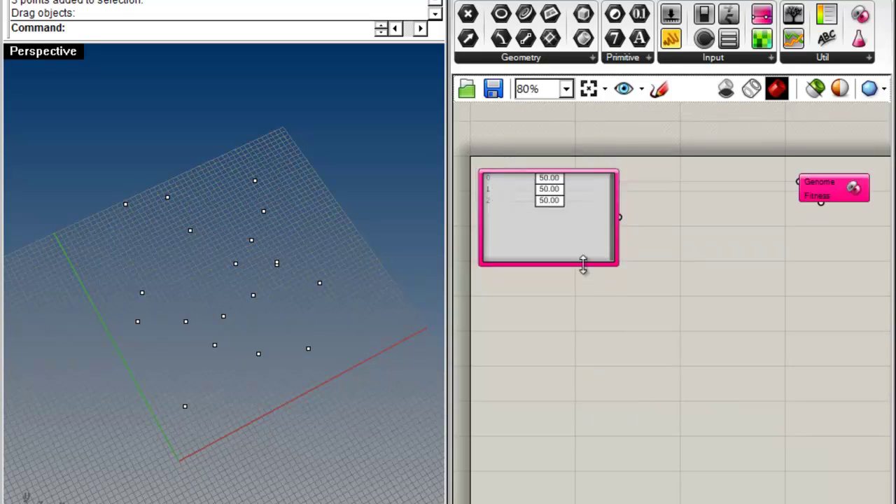
# Shorten the Gene List so its height fits closely around its three genes.
pyautogui.moveTo(586, 261); pyautogui.dragTo(584, 213)
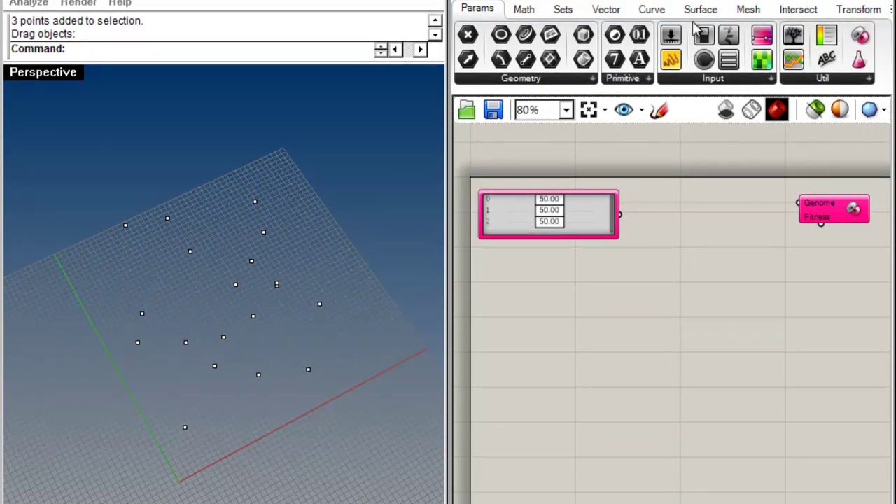
pyautogui.click(608, 10)
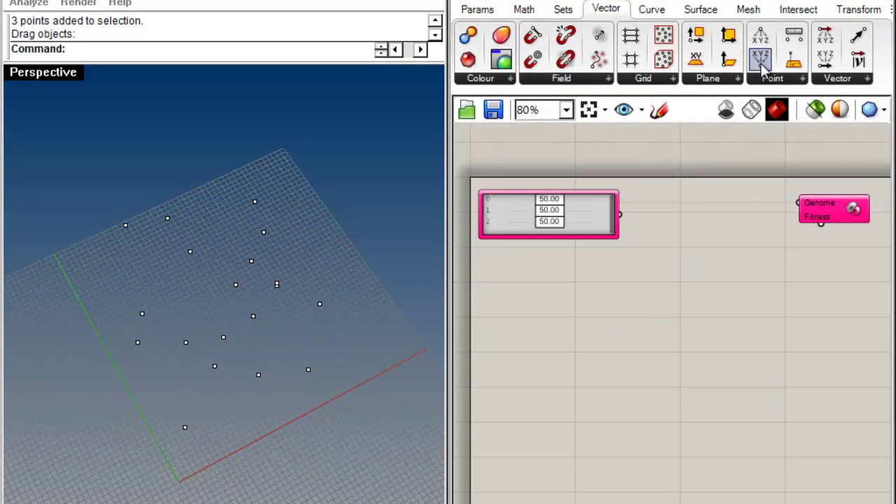
pyautogui.moveTo(760, 63); pyautogui.dragTo(677, 276)
pyautogui.scroll(5, 676, 276)
pyautogui.click(693, 259)
pyautogui.press('Delete')
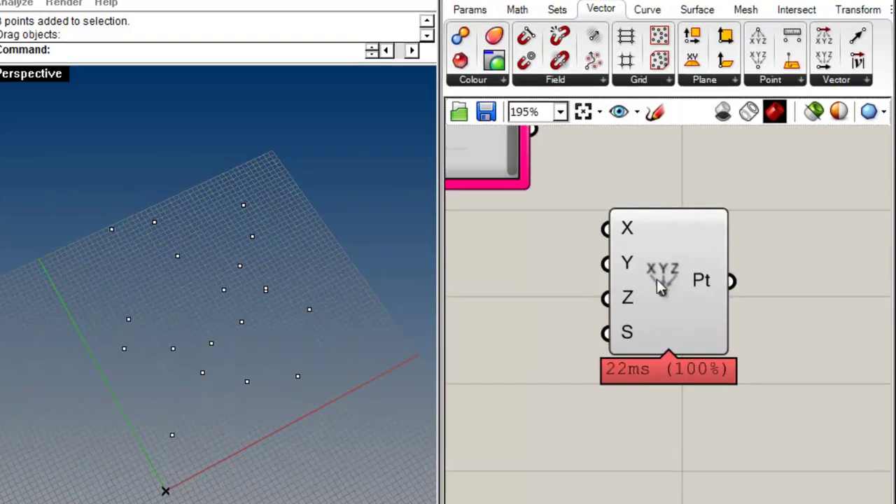
# Add a Numbers to Points component and connect the Gene List output to its N input.
pyautogui.click(698, 153)
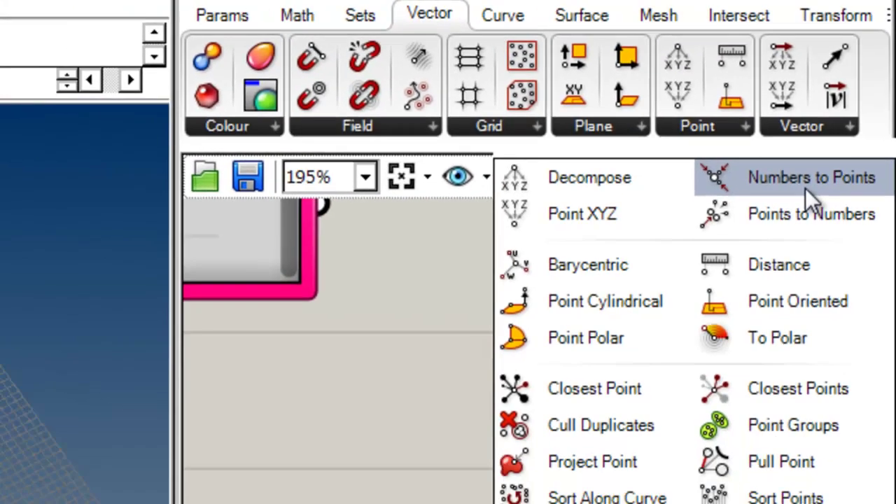
pyautogui.click(805, 187)
pyautogui.click(501, 410)
pyautogui.moveTo(451, 386)
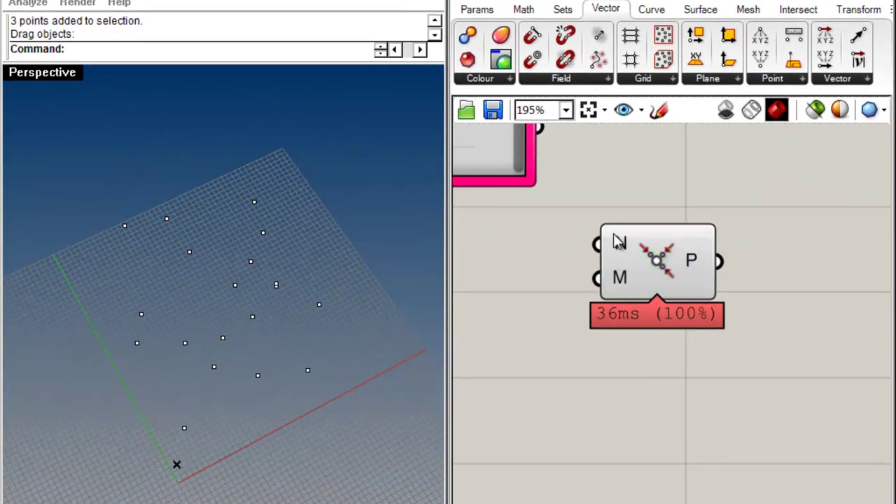
pyautogui.scroll(-3, 588, 211)
pyautogui.scroll(3, 556, 170)
pyautogui.moveTo(634, 294); pyautogui.dragTo(570, 200)
pyautogui.scroll(-3, 717, 277)
# Try gene values of 4.67, 10.00 and 47.33, and move the Numbers to Points component lower beside the Gene List.
pyautogui.moveTo(634, 193); pyautogui.dragTo(562, 210)
pyautogui.moveTo(616, 237)
pyautogui.mouseDown()
pyautogui.moveTo(586, 236)
pyautogui.moveTo(615, 236)
pyautogui.mouseUp()
pyautogui.moveTo(264, 352); pyautogui.dragTo(161, 197, button='right')
pyautogui.moveTo(807, 294); pyautogui.dragTo(790, 316)
pyautogui.click(804, 283)
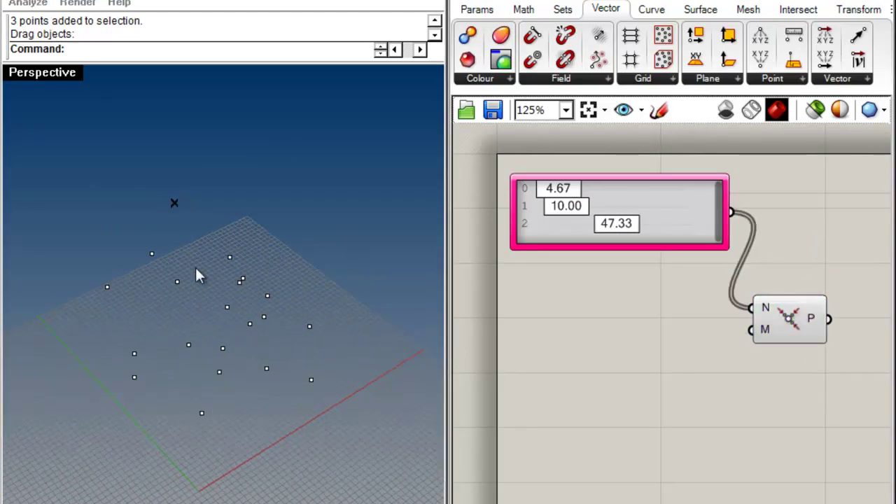
# Set the Gene List's three genes to 20.00, 11.33 and 14.66 so the resulting point lies among the scattered points.
pyautogui.moveTo(177, 295); pyautogui.dragTo(143, 343, button='right')
pyautogui.moveTo(580, 214)
pyautogui.mouseDown()
pyautogui.moveTo(609, 208)
pyautogui.moveTo(570, 211)
pyautogui.moveTo(580, 191)
pyautogui.mouseUp()
pyautogui.moveTo(609, 233); pyautogui.dragTo(573, 236)
pyautogui.moveTo(274, 323); pyautogui.dragTo(255, 399, button='right')
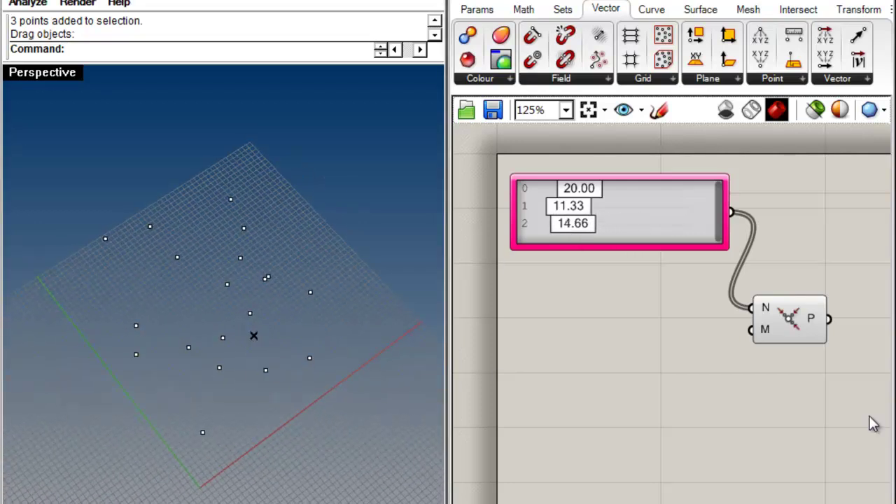
pyautogui.moveTo(812, 395); pyautogui.dragTo(660, 366, button='right')
pyautogui.scroll(-2, 660, 366)
pyautogui.moveTo(646, 320); pyautogui.dragTo(649, 357)
pyautogui.click(724, 365)
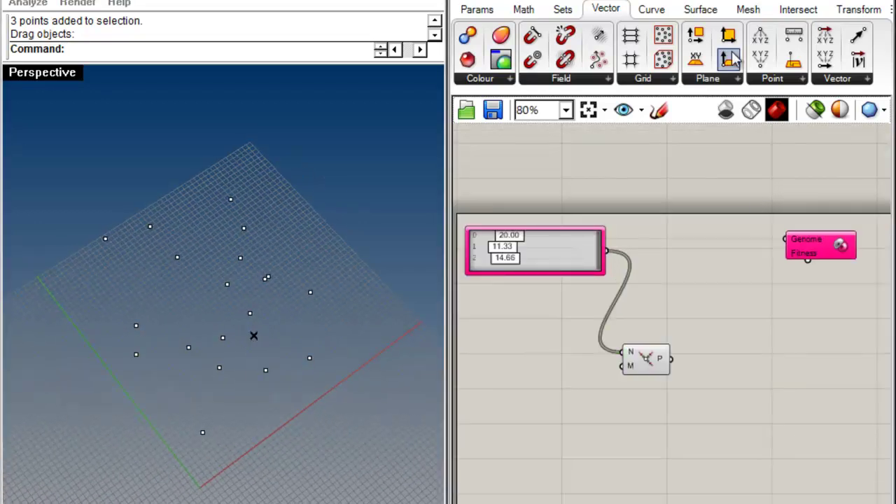
pyautogui.click(658, 10)
pyautogui.moveTo(622, 35); pyautogui.dragTo(606, 251)
pyautogui.moveTo(685, 299); pyautogui.dragTo(670, 359)
pyautogui.moveTo(728, 289); pyautogui.dragTo(604, 250)
pyautogui.click(704, 369)
pyautogui.moveTo(717, 315); pyautogui.dragTo(735, 378)
pyautogui.press('Delete')
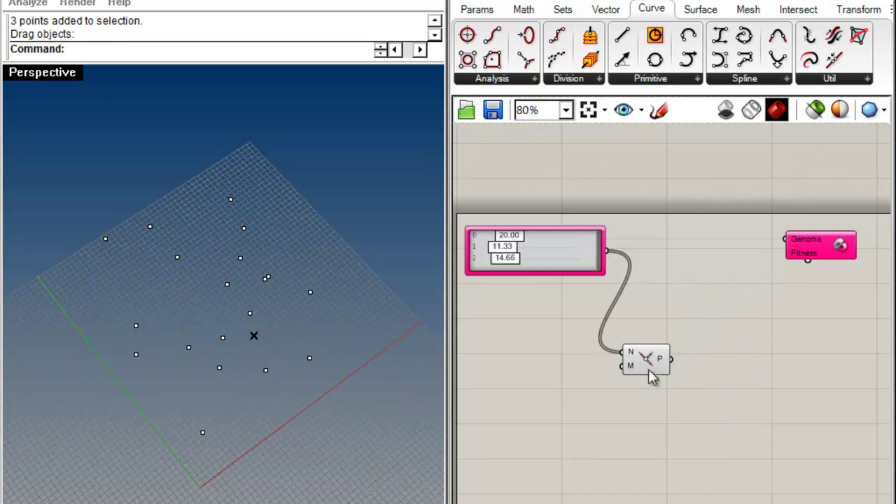
# Move the Numbers to Points component up, between the Gene List and Galapagos.
pyautogui.moveTo(649, 369); pyautogui.dragTo(696, 314)
pyautogui.click(738, 371)
# Examine the scattered Rhino points and the gene-driven point from several angles.
pyautogui.moveTo(259, 404)
pyautogui.mouseDown(button='right')
pyautogui.moveTo(310, 320)
pyautogui.moveTo(250, 330)
pyautogui.moveTo(268, 330)
pyautogui.moveTo(224, 288)
pyautogui.moveTo(184, 344)
pyautogui.moveTo(226, 422)
pyautogui.moveTo(273, 412)
pyautogui.mouseUp(button='right')
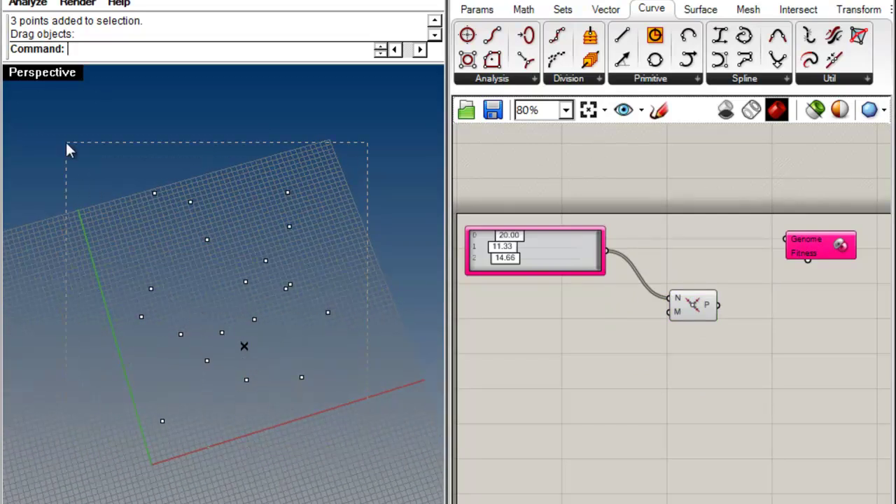
pyautogui.moveTo(78, 153); pyautogui.dragTo(78, 154)
pyautogui.moveTo(168, 302); pyautogui.dragTo(254, 405, button='right')
pyautogui.moveTo(239, 353); pyautogui.dragTo(238, 252, button='right')
pyautogui.click(705, 308)
pyautogui.click(710, 380)
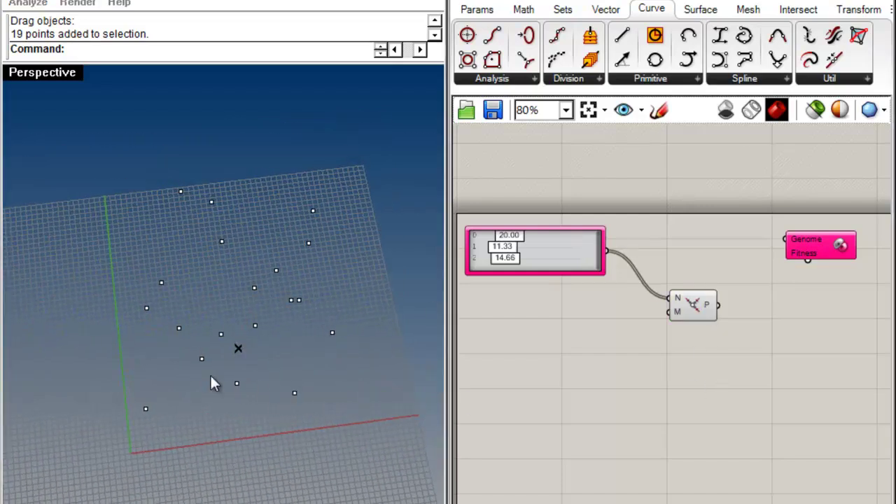
pyautogui.moveTo(237, 384); pyautogui.dragTo(181, 395, button='right')
pyautogui.moveTo(102, 223); pyautogui.dragTo(102, 222)
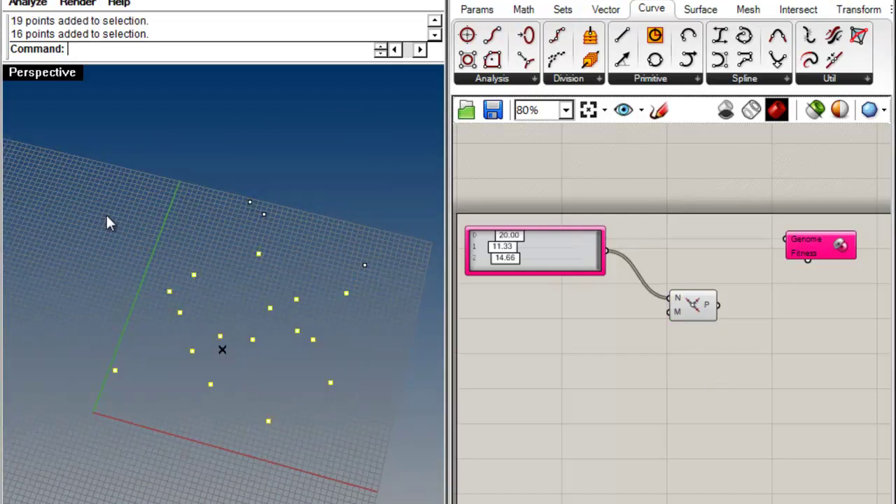
pyautogui.moveTo(202, 418); pyautogui.dragTo(337, 329, button='right')
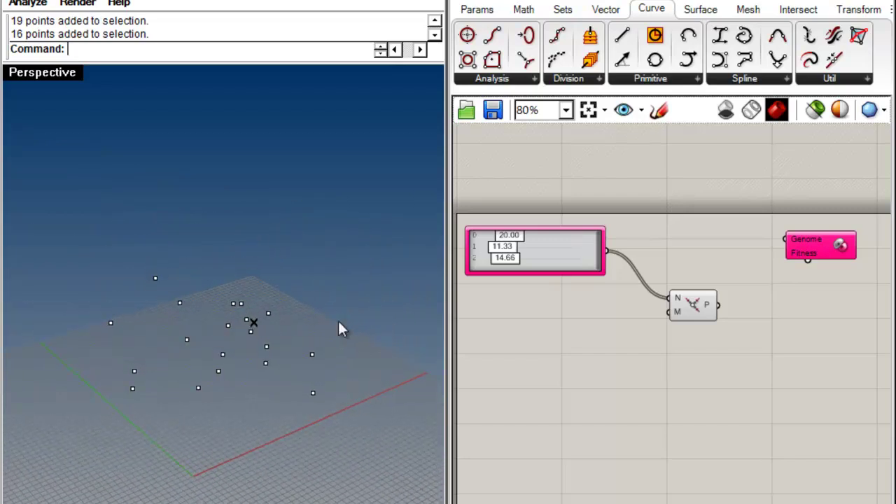
pyautogui.moveTo(231, 304); pyautogui.dragTo(210, 427, button='right')
# Move the Numbers to Points component closer to the Gene List.
pyautogui.moveTo(693, 305); pyautogui.dragTo(665, 287)
pyautogui.click(603, 376)
pyautogui.moveTo(360, 420); pyautogui.dragTo(99, 179)
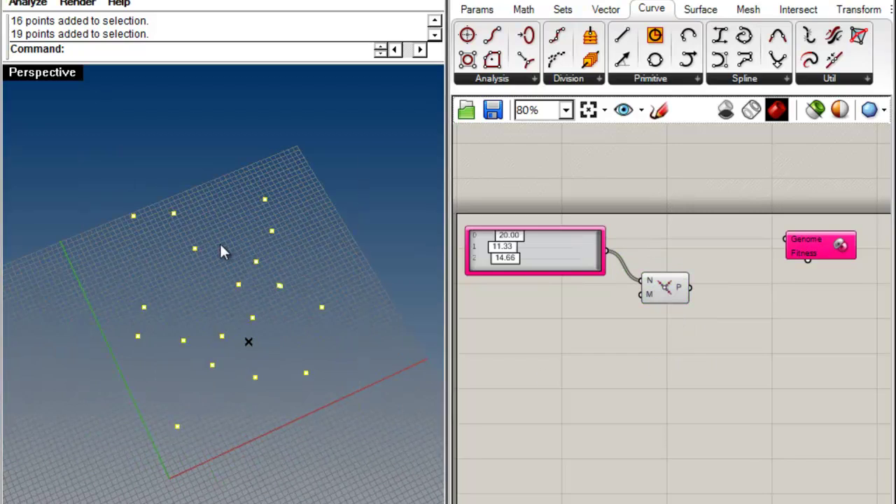
# Add a Point parameter below the Gene List and reference all the scattered Rhino points in it as multiple points.
pyautogui.click(479, 10)
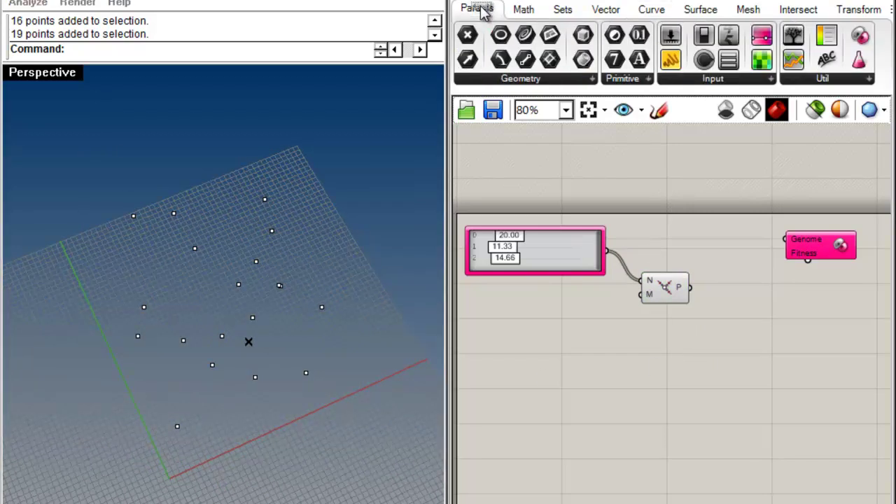
pyautogui.moveTo(467, 36); pyautogui.dragTo(520, 330)
pyautogui.rightClick(522, 334)
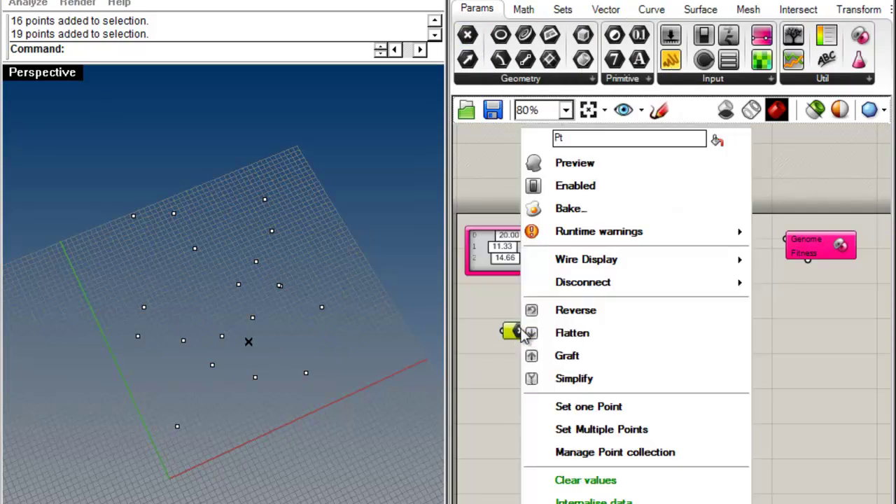
pyautogui.click(569, 436)
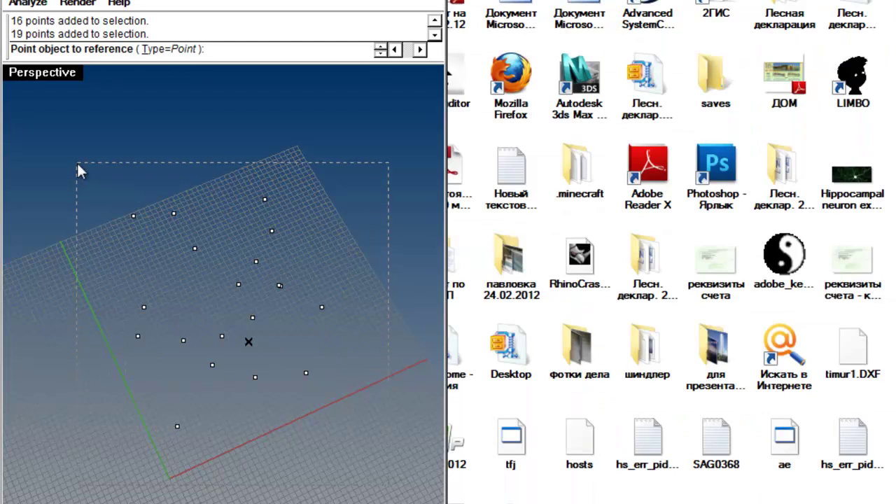
pyautogui.moveTo(78, 165); pyautogui.dragTo(77, 163)
pyautogui.press('Return')
pyautogui.moveTo(509, 344); pyautogui.dragTo(518, 348)
pyautogui.click(582, 394)
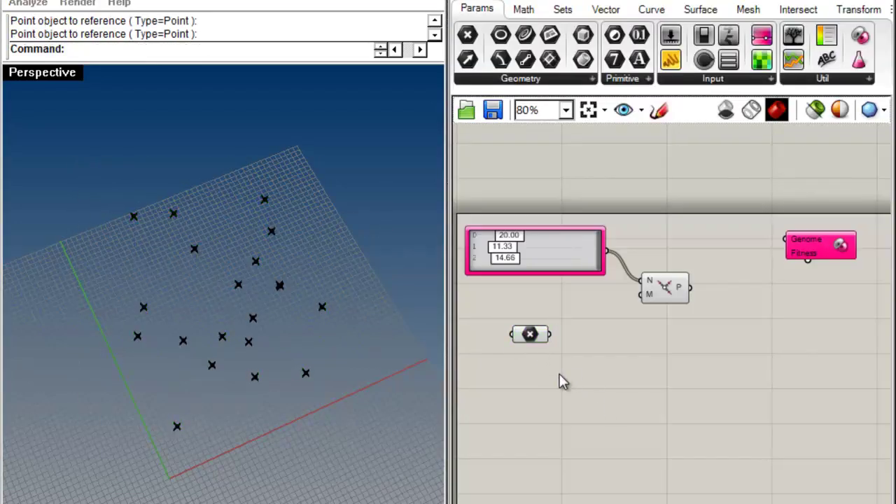
# Add four more points among the existing ones in Rhino's Perspective view using the Points command.
pyautogui.rightClick(334, 377)
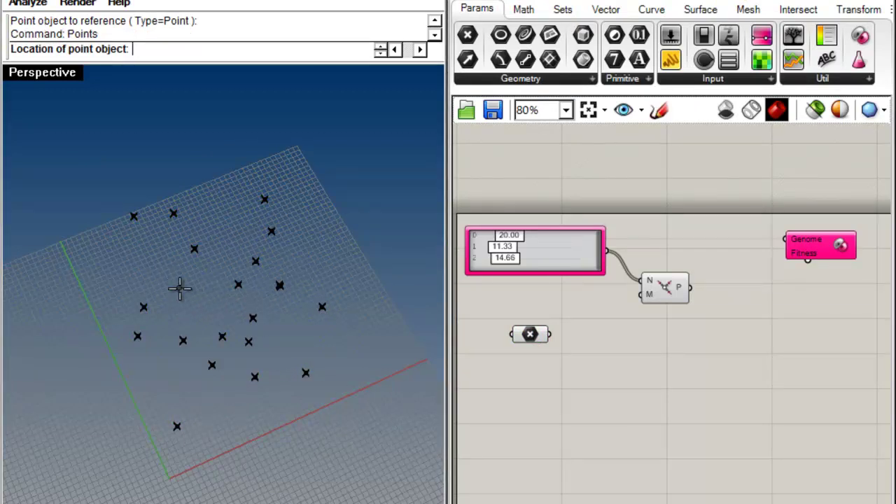
pyautogui.press('Escape')
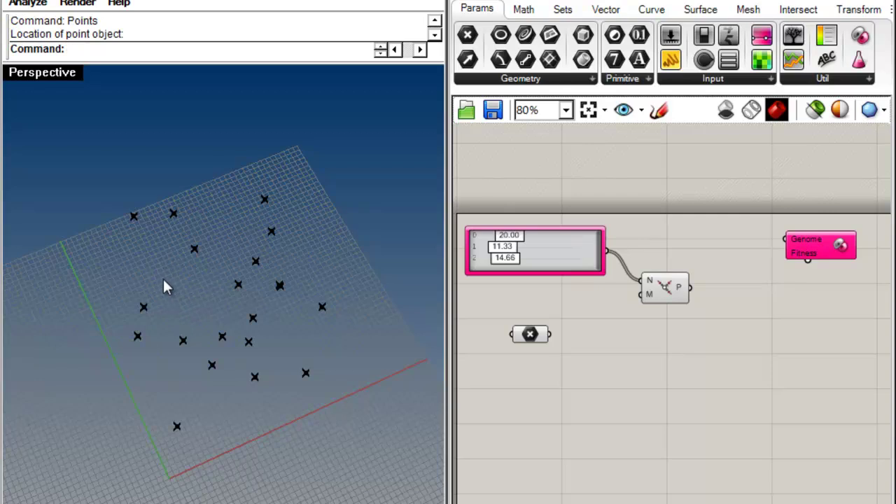
pyautogui.rightClick(161, 278)
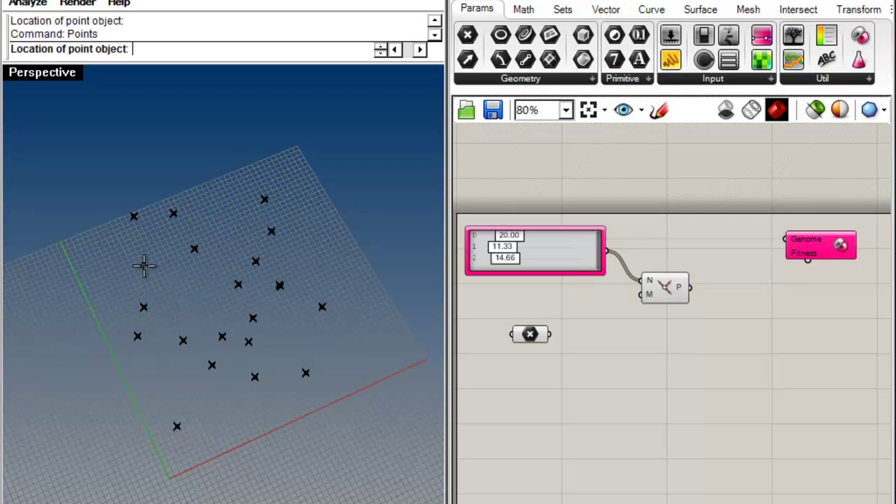
pyautogui.click(144, 258)
pyautogui.click(174, 296)
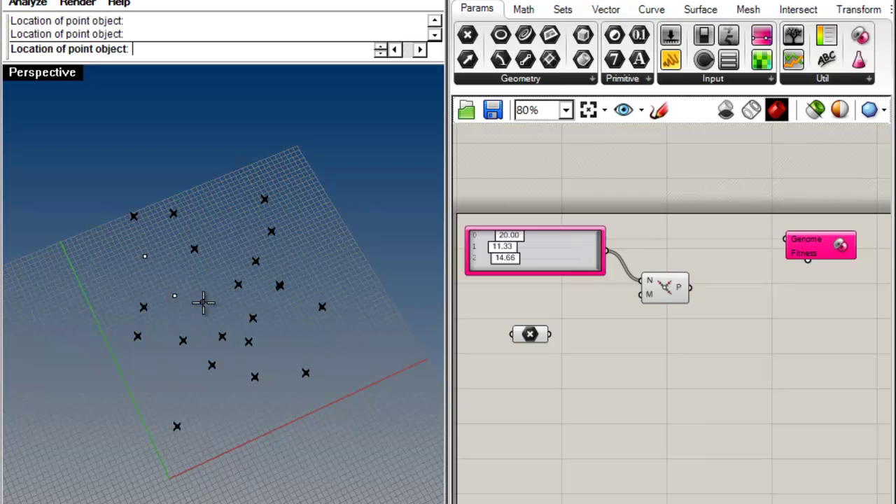
pyautogui.rightClick(286, 365)
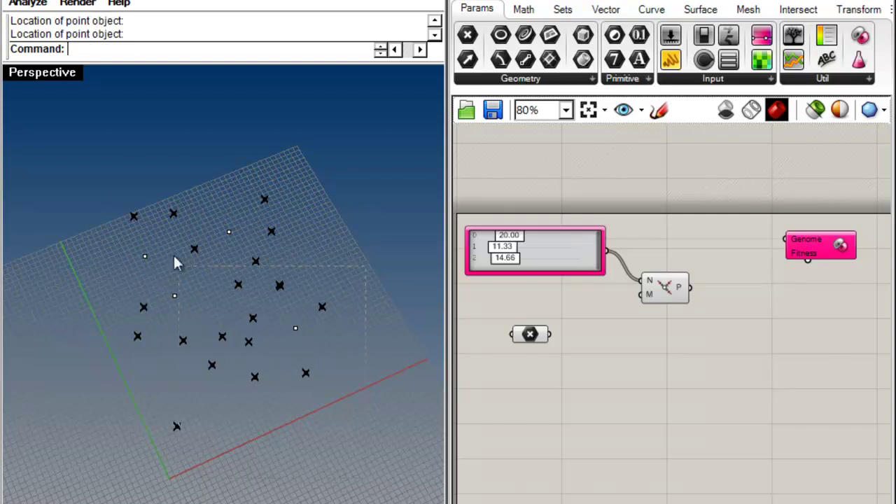
# Reference the enlarged set of 23 Rhino points in the Point parameter and check them from different angles.
pyautogui.moveTo(78, 154); pyautogui.dragTo(78, 154)
pyautogui.rightClick(526, 339)
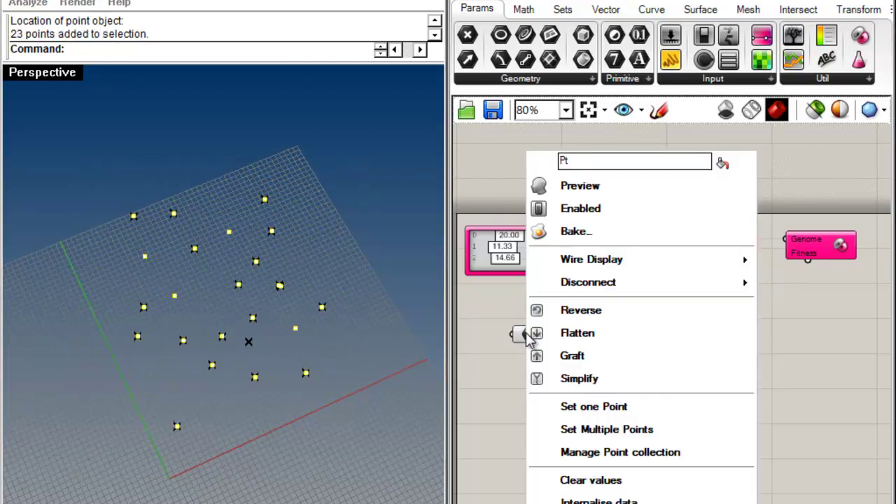
pyautogui.click(568, 430)
pyautogui.click(371, 384)
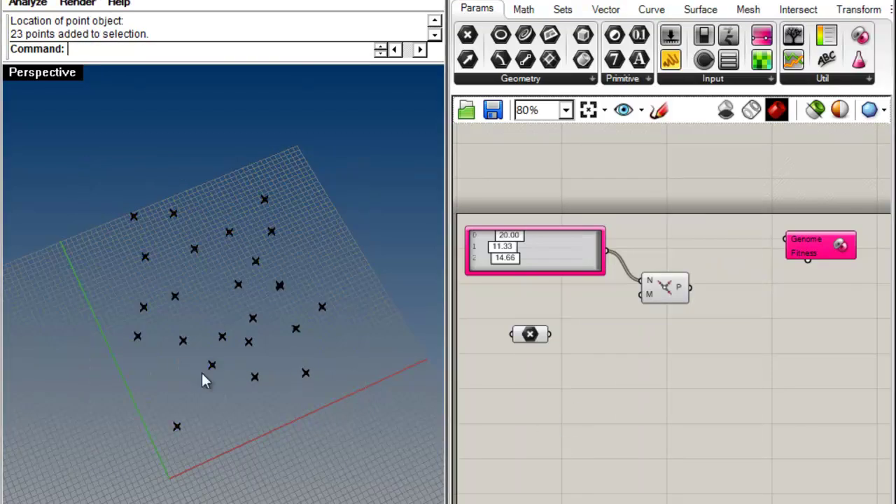
pyautogui.moveTo(203, 400); pyautogui.dragTo(252, 294, button='right')
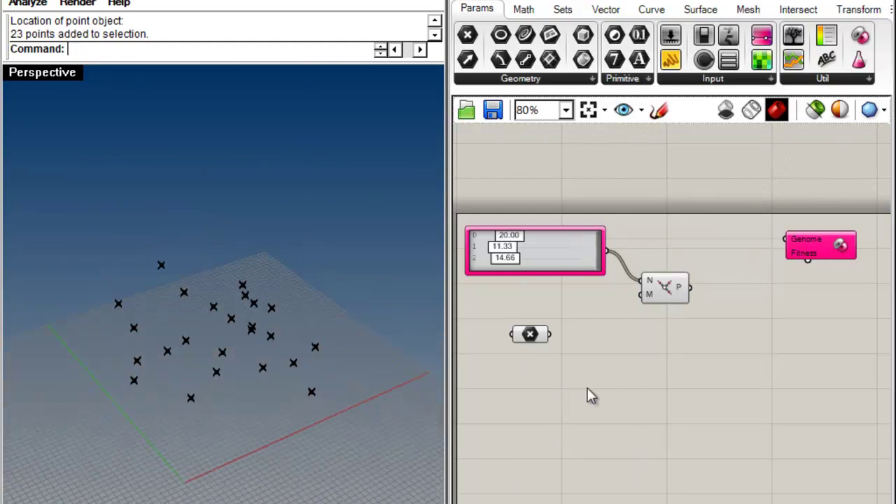
pyautogui.moveTo(224, 392); pyautogui.dragTo(270, 455, button='right')
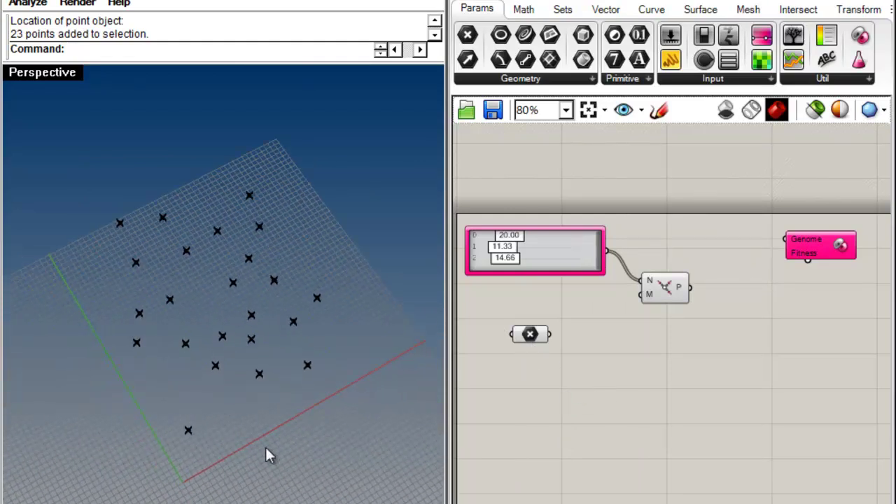
# Replace the Point parameter with a Geometry Pipeline placed below the Gene List.
pyautogui.click(531, 335)
pyautogui.press('Delete')
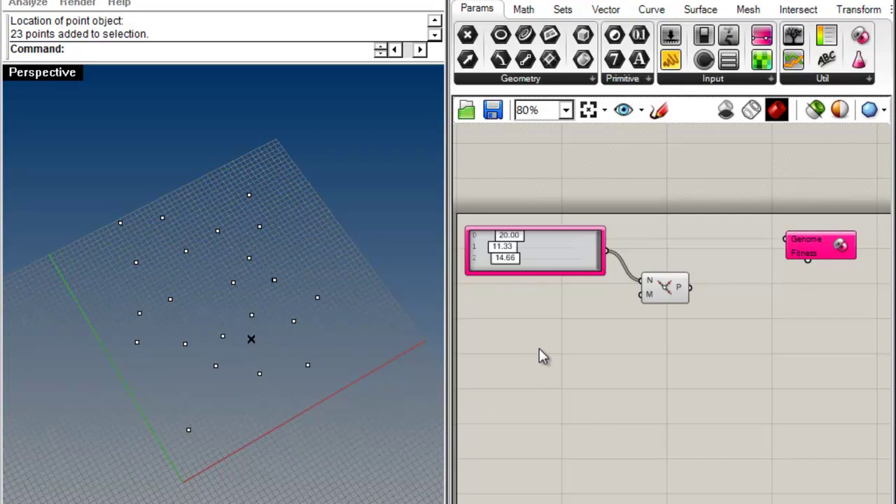
pyautogui.click(590, 81)
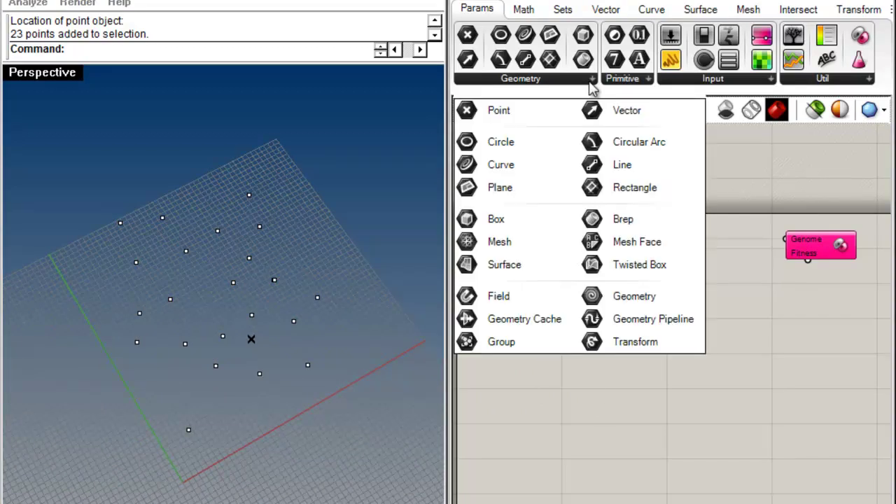
pyautogui.click(655, 320)
pyautogui.click(518, 371)
pyautogui.scroll(3, 522, 378)
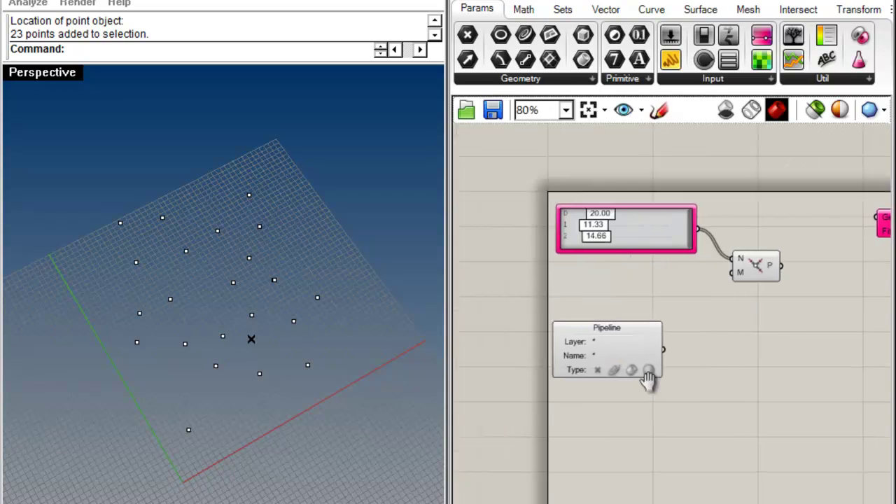
pyautogui.moveTo(604, 309); pyautogui.dragTo(617, 271)
pyautogui.click(631, 494)
pyautogui.scroll(1, 586, 385)
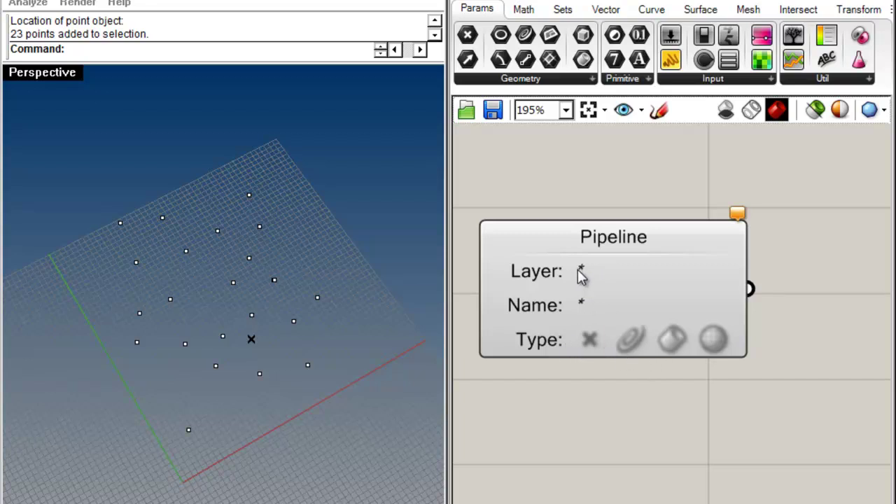
# Set the Geometry Pipeline's type filter to points and shift the component slightly up beneath the Gene List.
pyautogui.moveTo(231, 337); pyautogui.dragTo(173, 368, button='right')
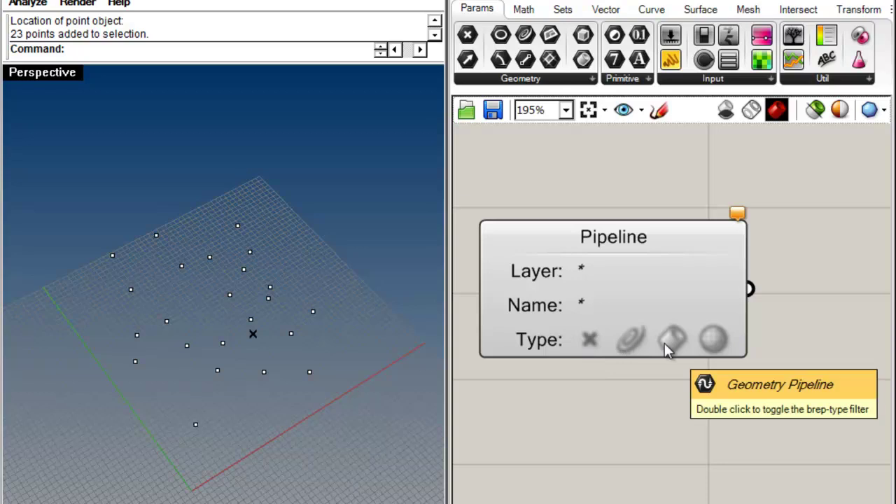
pyautogui.moveTo(616, 292); pyautogui.dragTo(620, 278)
pyautogui.click(628, 387)
pyautogui.scroll(1, 563, 273)
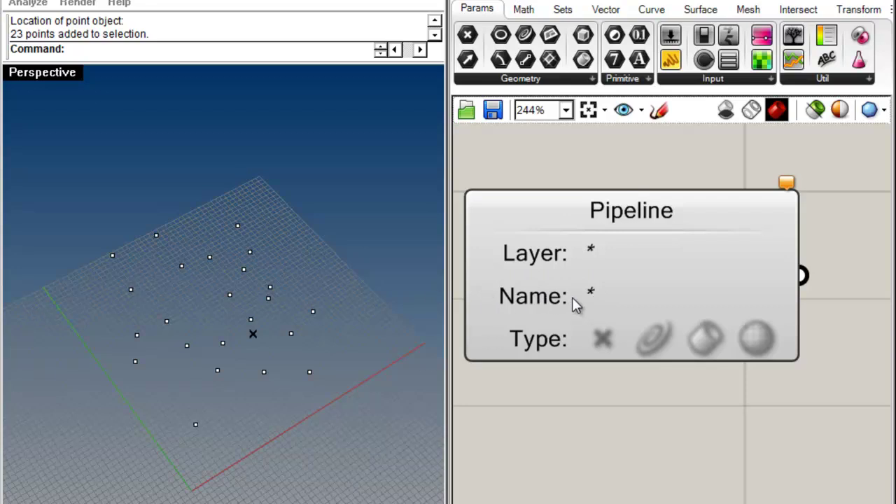
pyautogui.rightClick(607, 343)
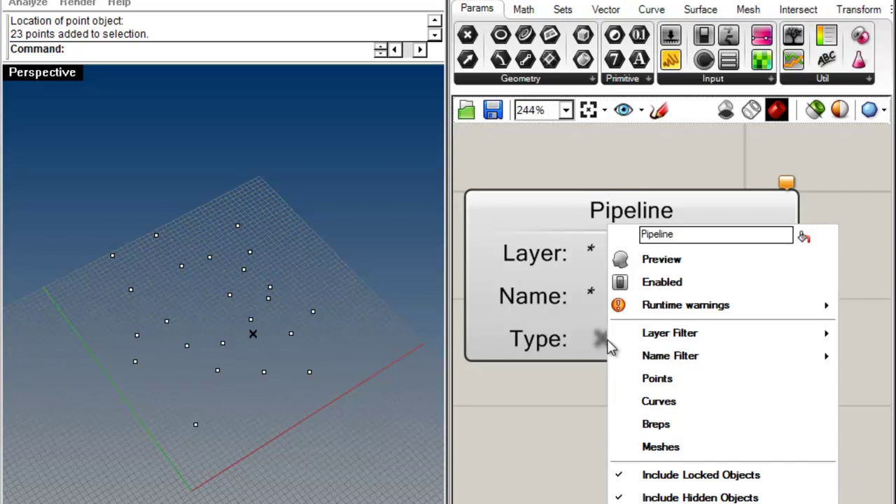
pyautogui.moveTo(656, 334)
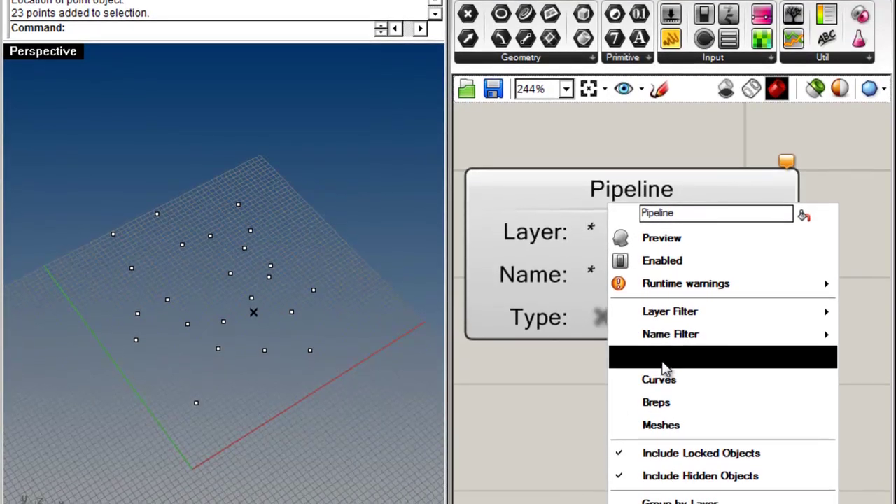
pyautogui.click(666, 364)
pyautogui.scroll(-5, 616, 390)
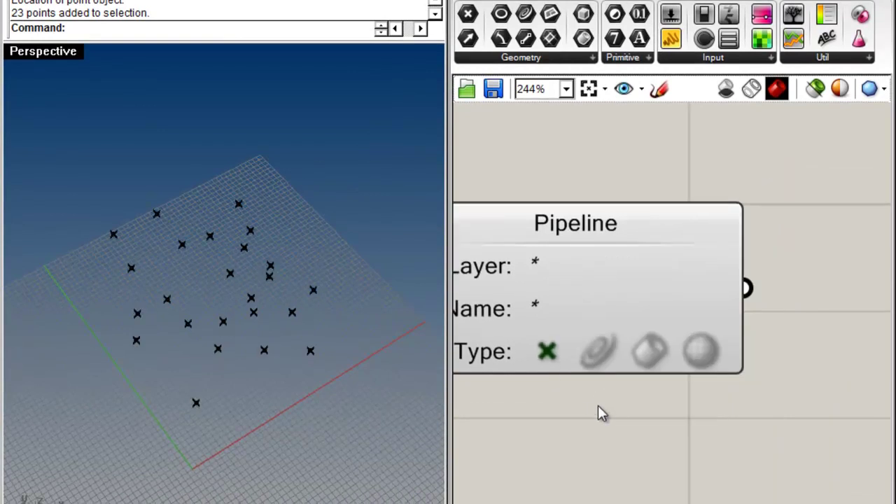
pyautogui.click(621, 344)
pyautogui.click(686, 391)
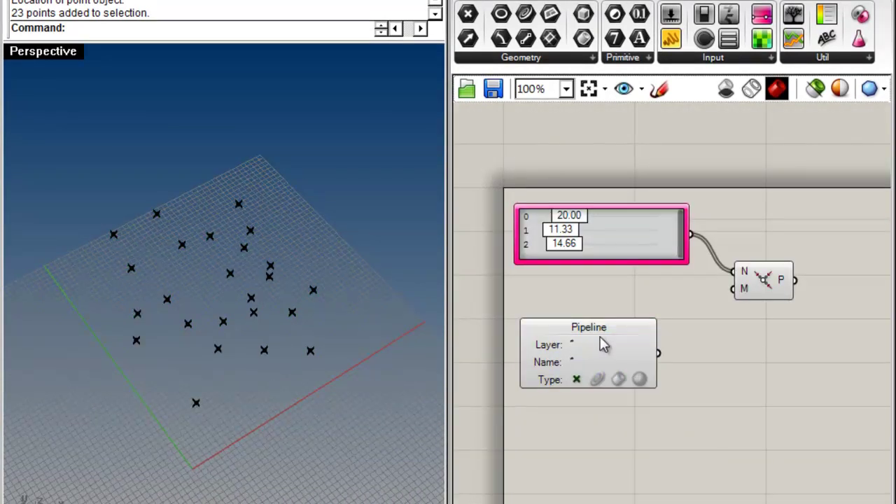
pyautogui.moveTo(602, 345); pyautogui.dragTo(604, 336)
pyautogui.click(778, 360)
# Add four more points among the scattered ones in Rhino's Perspective view.
pyautogui.moveTo(266, 231); pyautogui.dragTo(237, 469, button='right')
pyautogui.rightClick(205, 306)
pyautogui.click(171, 280)
pyautogui.click(337, 189)
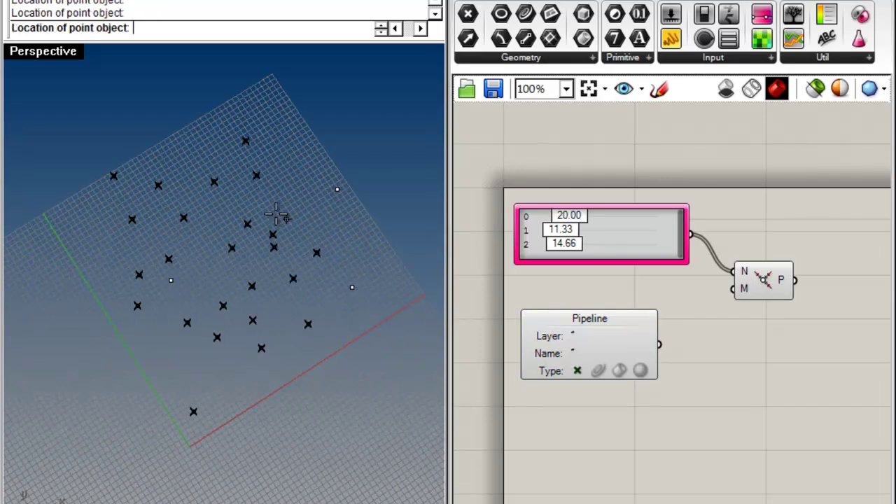
pyautogui.rightClick(247, 249)
pyautogui.moveTo(268, 349); pyautogui.dragTo(269, 304, button='right')
# Reposition the Geometry Pipeline further below the Gene List, leaving more space between the two.
pyautogui.click(597, 330)
pyautogui.click(706, 408)
pyautogui.moveTo(620, 334); pyautogui.dragTo(608, 367)
pyautogui.click(746, 396)
pyautogui.moveTo(106, 330); pyautogui.dragTo(137, 329, button='right')
pyautogui.moveTo(591, 355)
pyautogui.mouseDown()
pyautogui.moveTo(596, 347)
pyautogui.moveTo(607, 353)
pyautogui.mouseUp()
pyautogui.click(688, 364)
pyautogui.moveTo(688, 364); pyautogui.dragTo(641, 376, button='right')
pyautogui.scroll(-1, 677, 365)
pyautogui.moveTo(651, 308); pyautogui.dragTo(651, 310)
pyautogui.click(693, 354)
pyautogui.moveTo(694, 354); pyautogui.dragTo(684, 355, button='right')
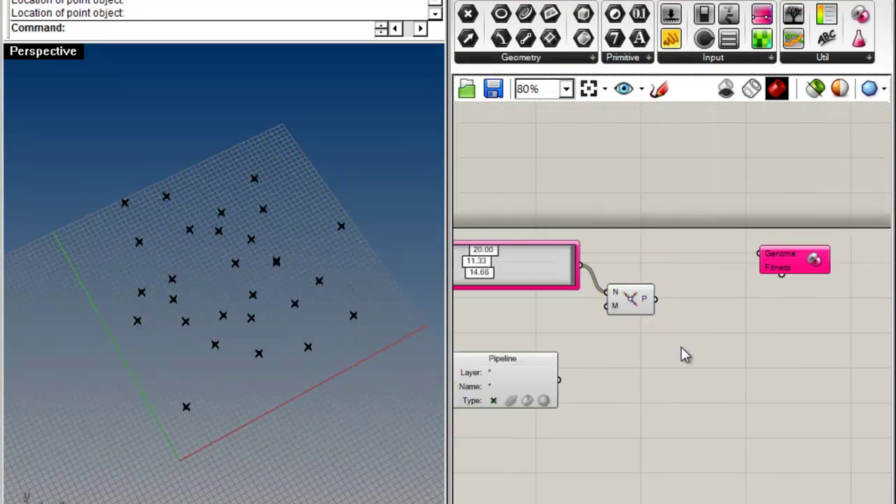
# Add a Line component running from the gene-driven point as A to the Pipeline points as B.
pyautogui.click(660, 0)
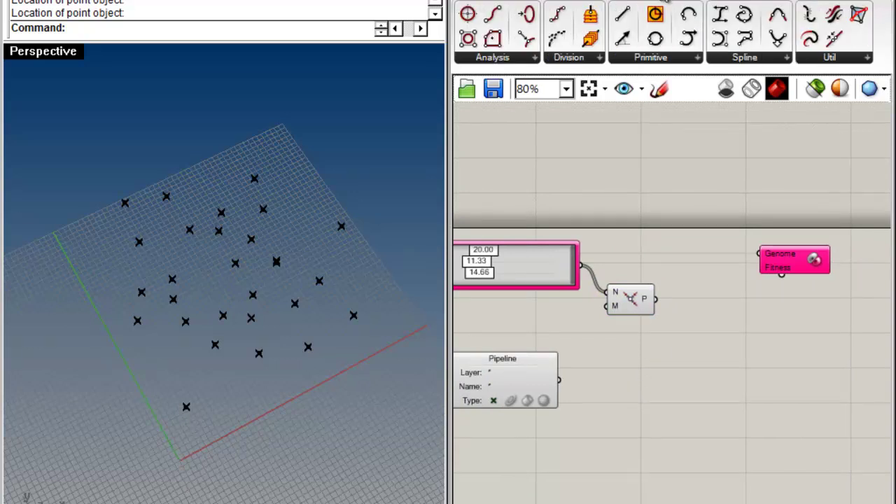
pyautogui.moveTo(620, 16); pyautogui.dragTo(680, 343)
pyautogui.moveTo(655, 300); pyautogui.dragTo(559, 380)
pyautogui.moveTo(690, 371); pyautogui.dragTo(704, 387)
pyautogui.moveTo(72, 373); pyautogui.dragTo(300, 353, button='right')
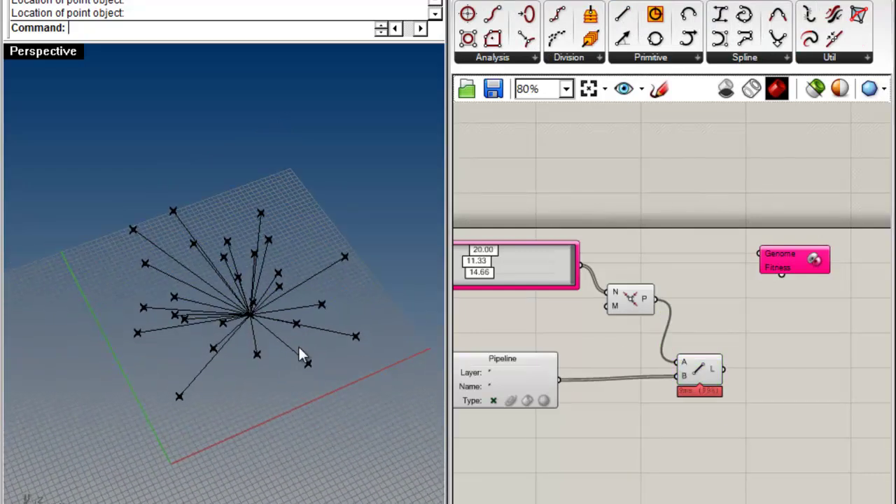
# Set the Grasshopper document preview colour to white, with saturation 0 and value 100.
pyautogui.click(815, 88)
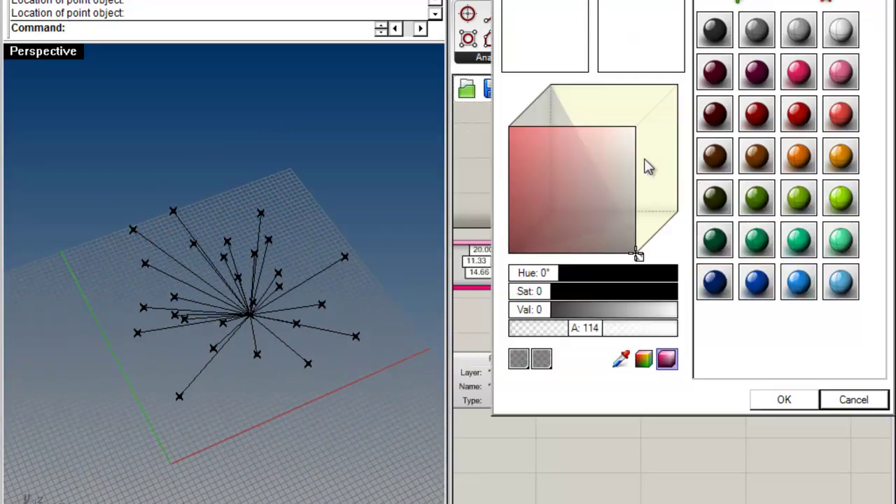
pyautogui.click(631, 136)
pyautogui.moveTo(631, 136); pyautogui.dragTo(635, 126)
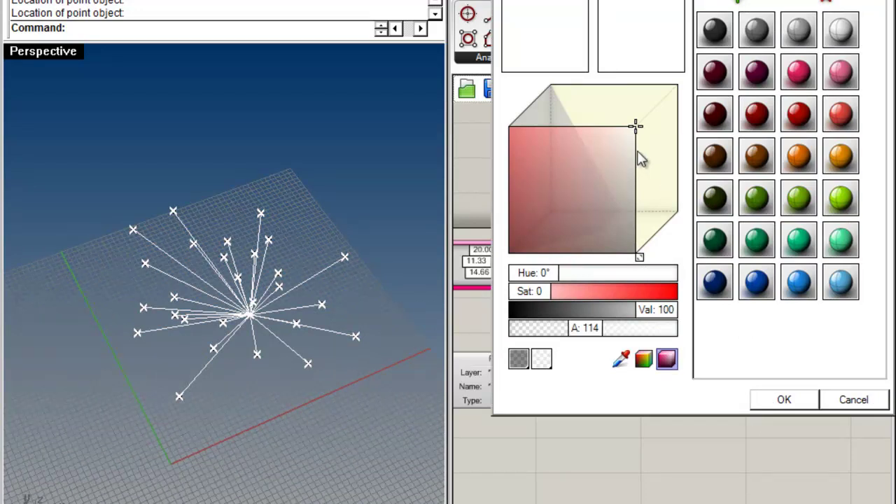
pyautogui.click(803, 405)
pyautogui.moveTo(193, 315); pyautogui.dragTo(268, 334, button='right')
# Set the three genes to 15.20, 13.46 and 24.26, and check the lines and the Line output.
pyautogui.scroll(3, 576, 287)
pyautogui.moveTo(629, 267); pyautogui.dragTo(655, 294)
pyautogui.moveTo(638, 244); pyautogui.dragTo(630, 244)
pyautogui.moveTo(234, 315); pyautogui.dragTo(255, 350, button='right')
pyautogui.moveTo(717, 317); pyautogui.dragTo(534, 280, button='right')
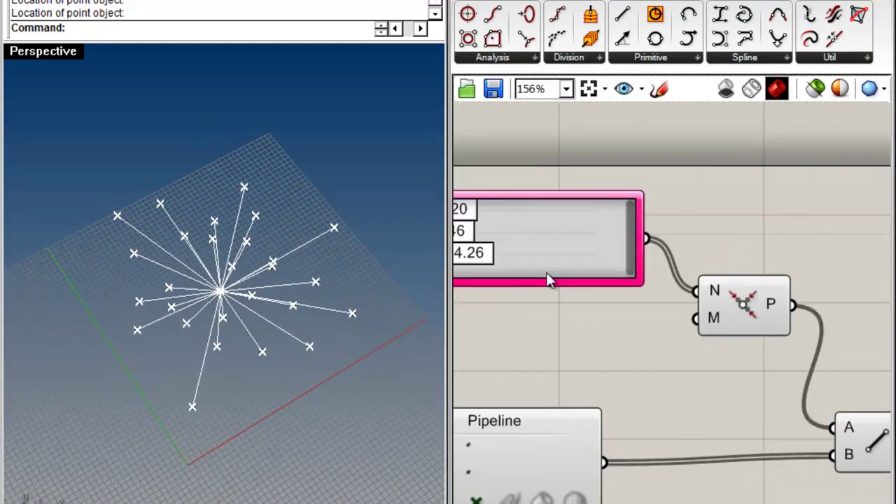
pyautogui.scroll(-2, 534, 280)
pyautogui.moveTo(794, 384); pyautogui.dragTo(642, 364, button='right')
pyautogui.moveTo(634, 371)
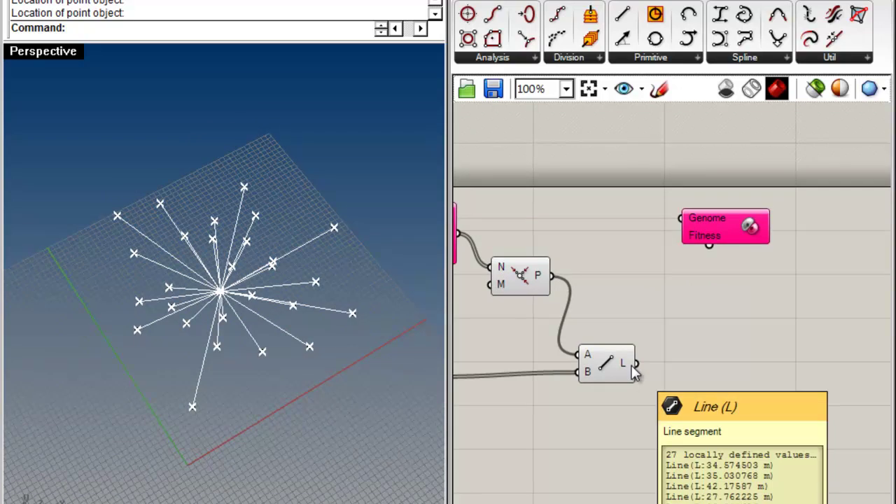
pyautogui.moveTo(314, 336); pyautogui.dragTo(210, 364, button='right')
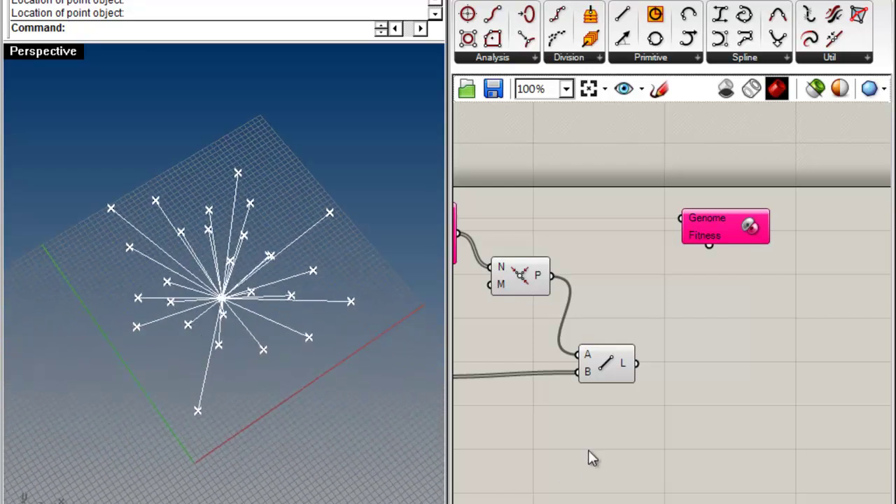
# Move the Line component further down the canvas, away from the gene-driven point component.
pyautogui.scroll(-1, 587, 473)
pyautogui.moveTo(587, 473); pyautogui.dragTo(698, 371, button='right')
pyautogui.moveTo(708, 290); pyautogui.dragTo(710, 343)
# Examine Galapagos's Genome link to the Gene List and the description of its Fitness input.
pyautogui.moveTo(796, 254); pyautogui.dragTo(719, 305, button='right')
pyautogui.click(747, 228)
pyautogui.scroll(5, 700, 210)
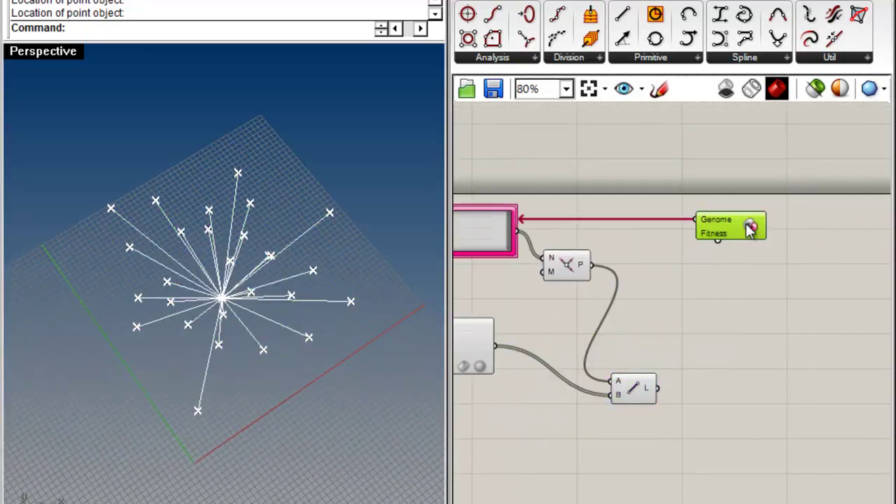
pyautogui.scroll(-4, 678, 248)
pyautogui.moveTo(564, 260); pyautogui.dragTo(742, 266, button='right')
pyautogui.scroll(3, 553, 233)
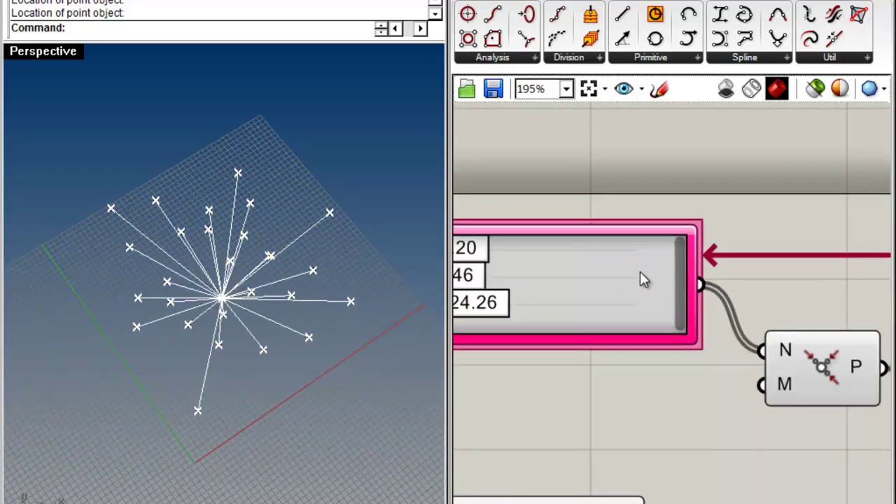
pyautogui.scroll(-3, 640, 276)
pyautogui.moveTo(687, 294); pyautogui.dragTo(633, 275, button='right')
pyautogui.moveTo(805, 286); pyautogui.dragTo(664, 265, button='right')
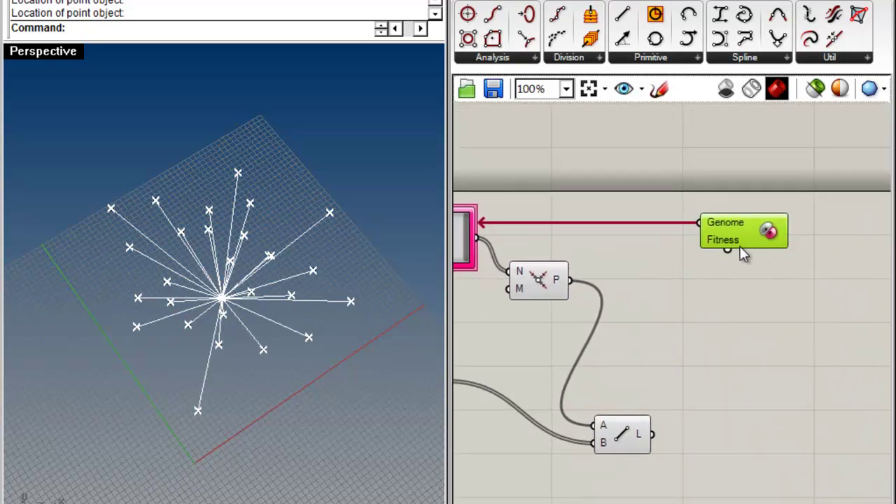
pyautogui.scroll(3, 744, 255)
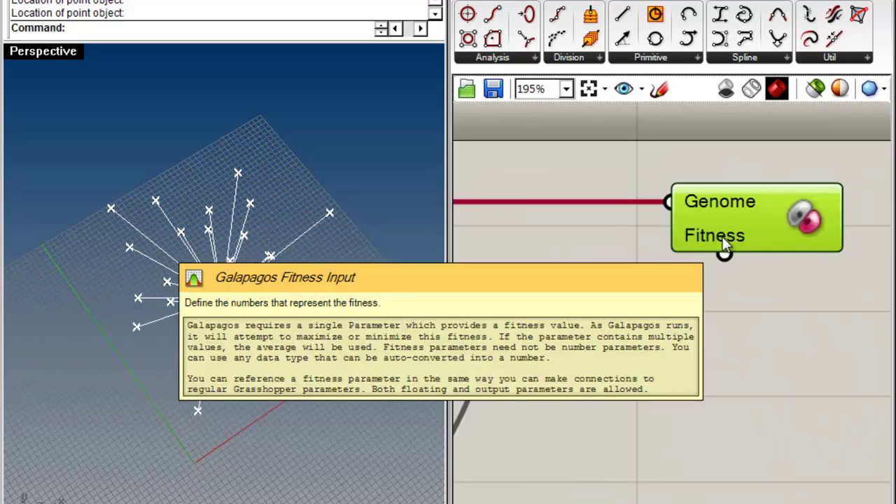
pyautogui.click(776, 272)
# Move the Line component up closer to the gene-driven point component and view the lines from other angles.
pyautogui.scroll(-3, 727, 296)
pyautogui.moveTo(625, 427); pyautogui.dragTo(606, 376)
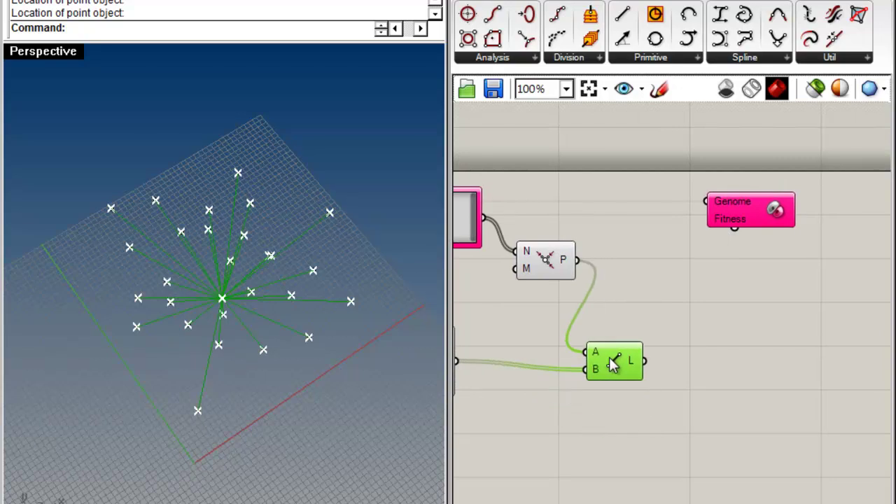
pyautogui.click(618, 296)
pyautogui.moveTo(203, 332); pyautogui.dragTo(356, 242, button='right')
pyautogui.moveTo(224, 270); pyautogui.dragTo(224, 364, button='right')
pyautogui.moveTo(608, 356); pyautogui.dragTo(608, 333)
pyautogui.click(652, 375)
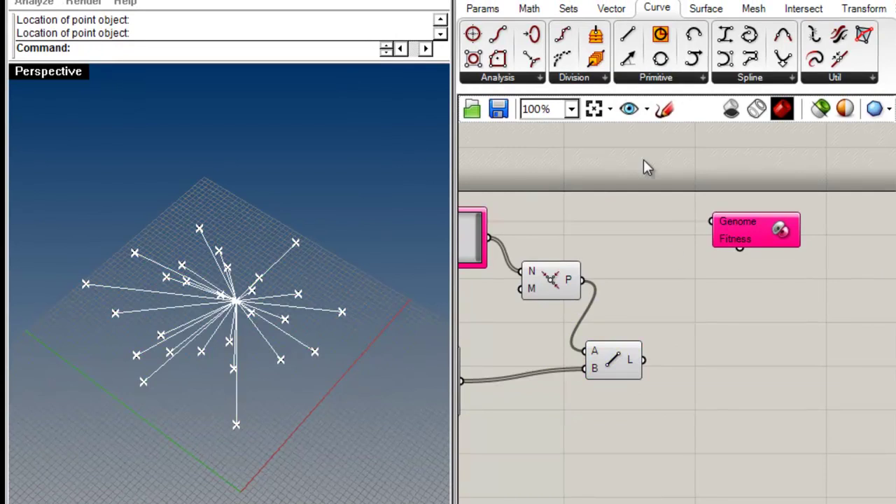
# Add a curve Length component beside the Line component, feed it the lines and inspect its output.
pyautogui.click(534, 81)
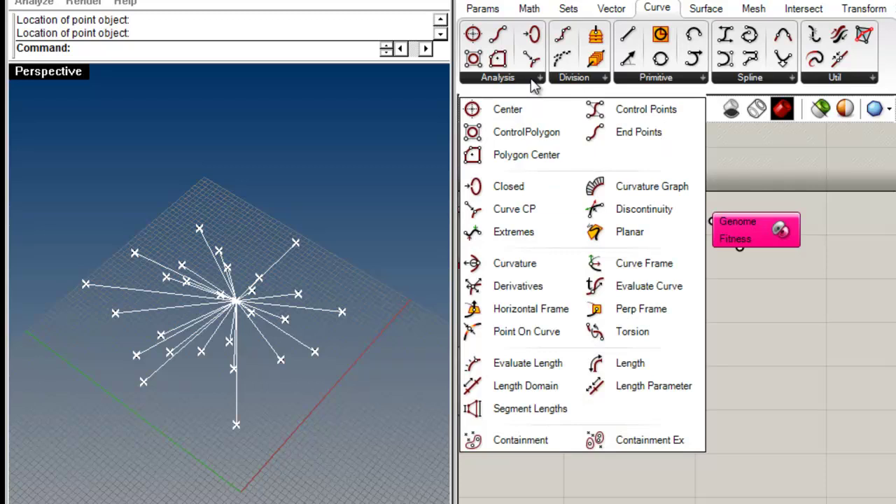
pyautogui.moveTo(600, 365); pyautogui.dragTo(644, 359)
pyautogui.moveTo(702, 339); pyautogui.dragTo(701, 363)
pyautogui.click(721, 326)
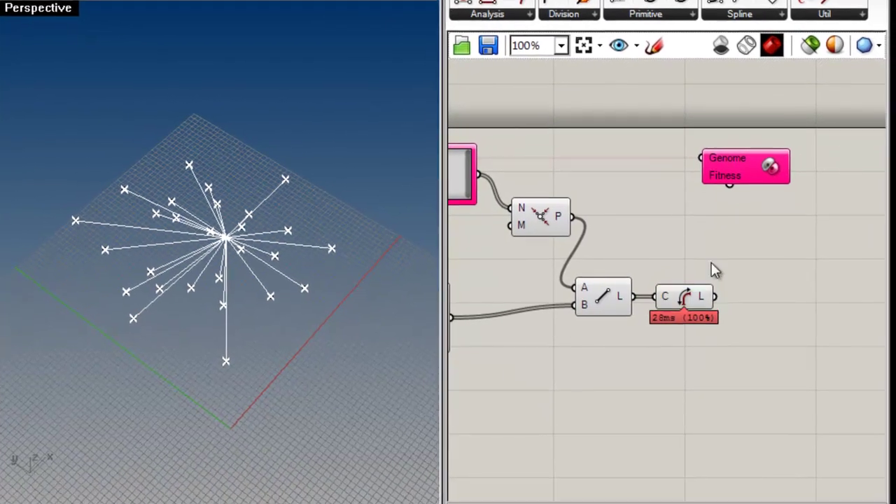
pyautogui.moveTo(710, 299)
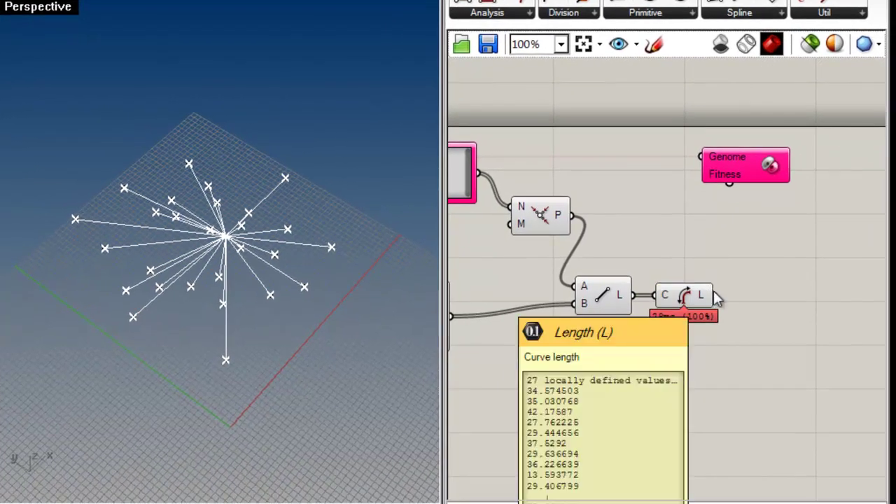
pyautogui.moveTo(708, 292); pyautogui.dragTo(640, 261, button='right')
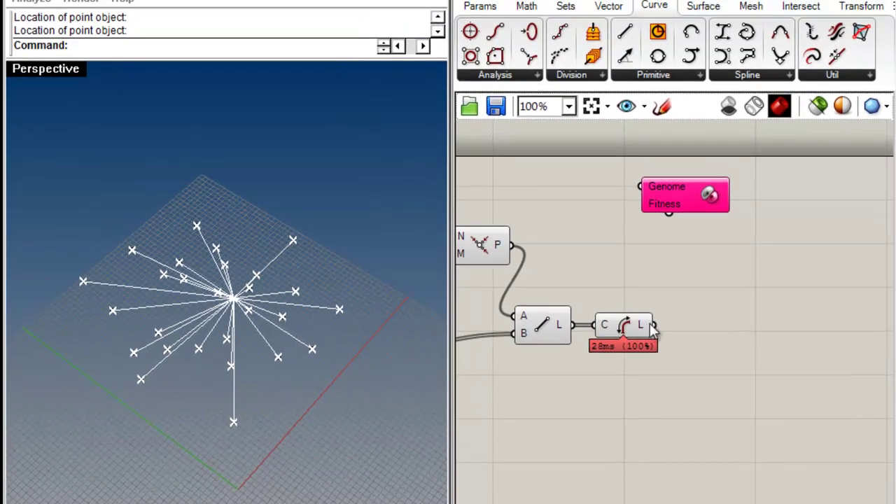
# Add a Mass Addition component, connect the line lengths to its input and check its result.
pyautogui.click(526, 6)
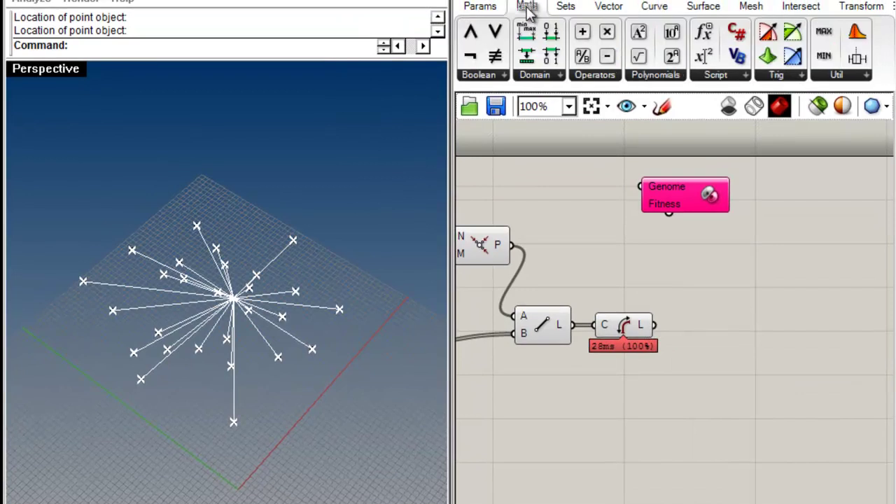
pyautogui.click(600, 76)
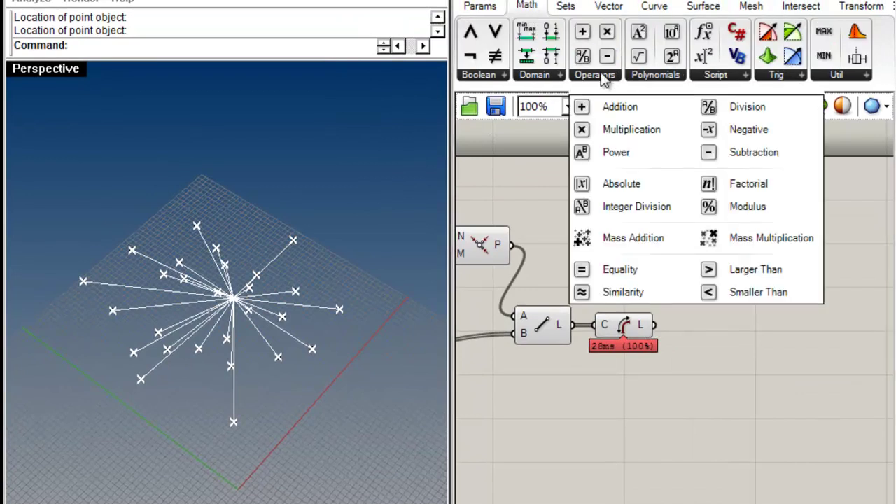
pyautogui.click(625, 240)
pyautogui.click(714, 342)
pyautogui.moveTo(655, 325); pyautogui.dragTo(698, 331)
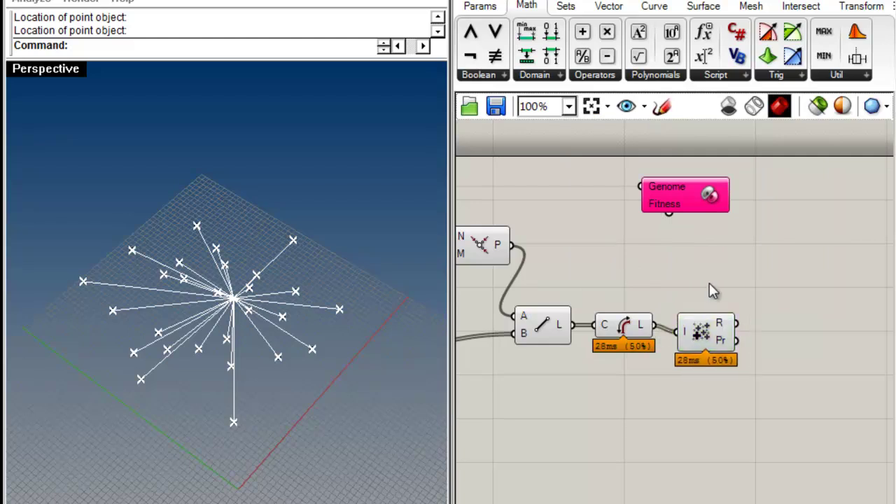
pyautogui.moveTo(726, 324)
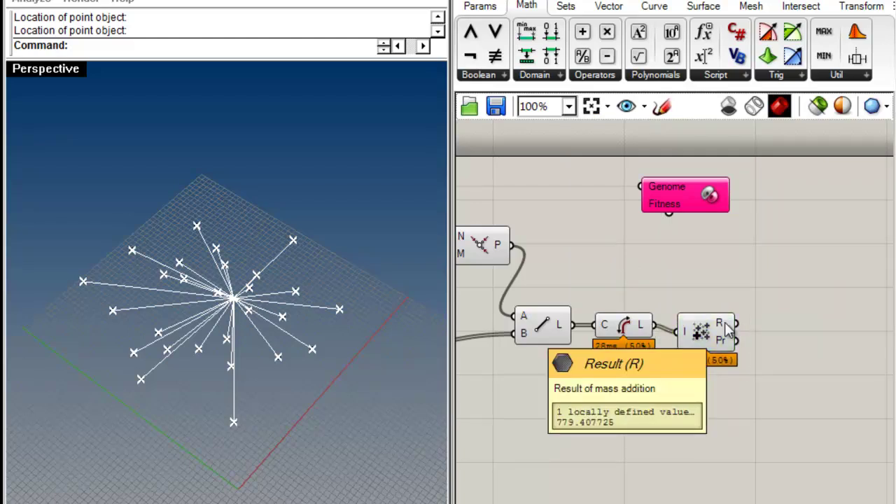
# Add a Panel connected to the Mass Addition result and place it above the Gene List.
pyautogui.scroll(-2, 725, 323)
pyautogui.moveTo(704, 323); pyautogui.dragTo(770, 297, button='right')
pyautogui.click(472, 6)
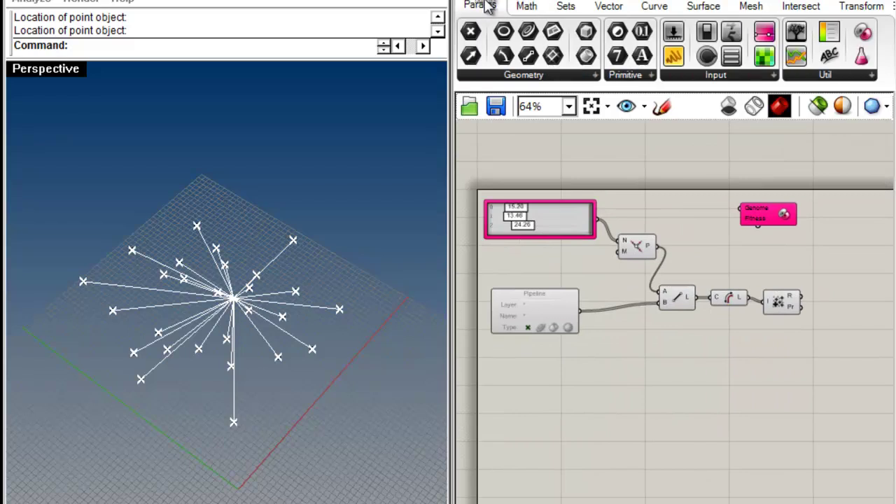
pyautogui.moveTo(674, 58); pyautogui.dragTo(805, 308)
pyautogui.moveTo(749, 459); pyautogui.dragTo(544, 184)
# Vary the genes until they read 14.35, 12.60 and 19.14, comparing the total length in the Panel.
pyautogui.scroll(5, 546, 184)
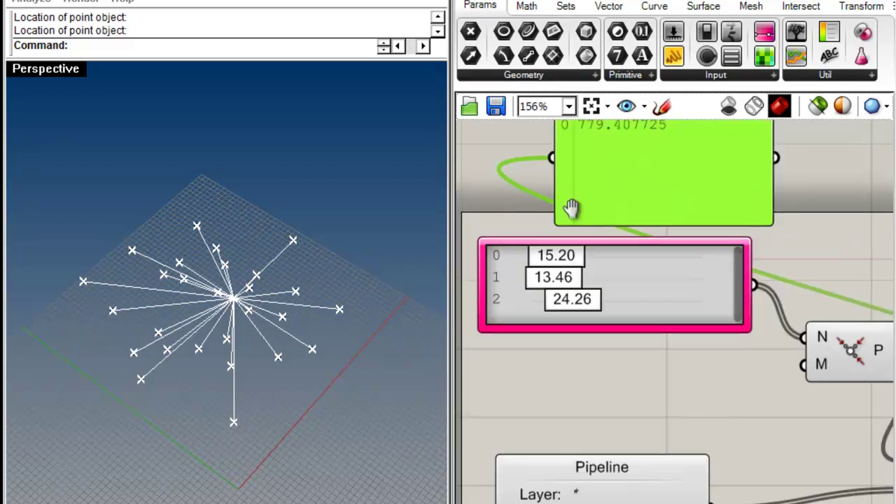
pyautogui.click(562, 250)
pyautogui.scroll(-1, 562, 250)
pyautogui.moveTo(600, 359)
pyautogui.mouseDown()
pyautogui.moveTo(648, 357)
pyautogui.moveTo(591, 362)
pyautogui.mouseUp()
pyautogui.moveTo(599, 379); pyautogui.dragTo(642, 280)
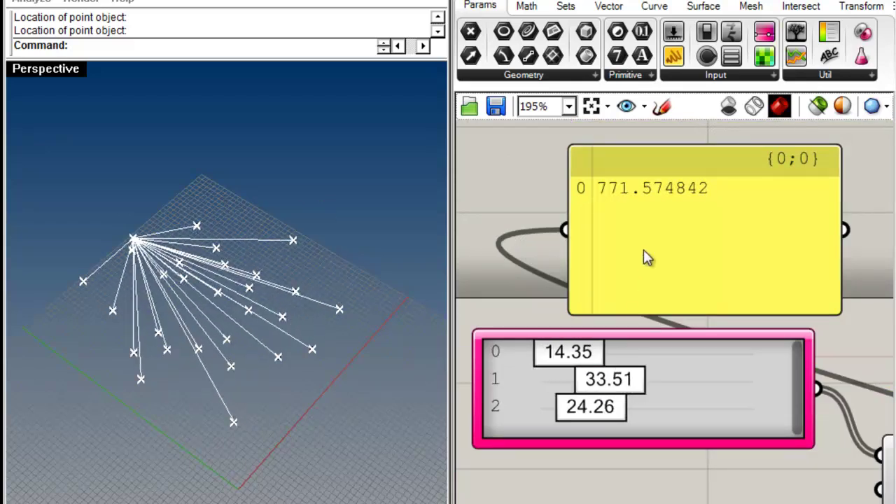
pyautogui.moveTo(603, 411); pyautogui.dragTo(634, 409)
pyautogui.moveTo(609, 379); pyautogui.dragTo(576, 383)
pyautogui.moveTo(635, 412); pyautogui.dragTo(591, 410)
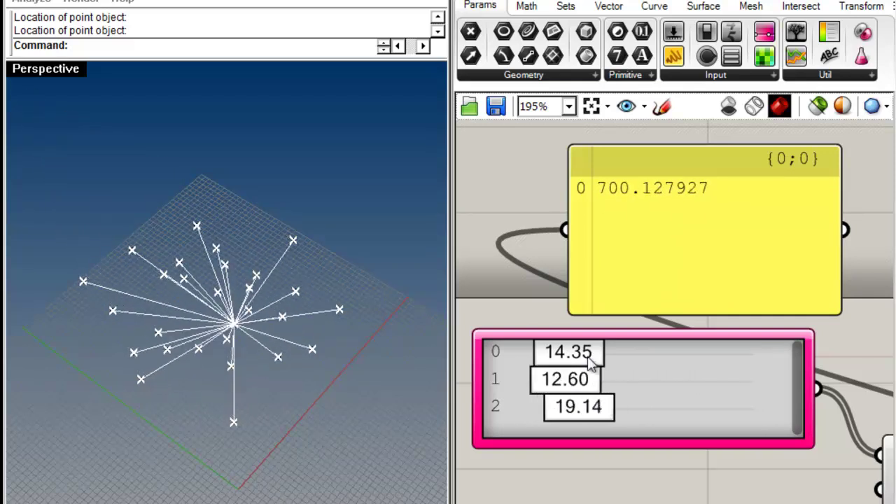
# Set the three genes to 34.83, 37.77 and 33.22 so the point rises high above the scattered points.
pyautogui.moveTo(594, 353); pyautogui.dragTo(617, 352)
pyautogui.moveTo(588, 380); pyautogui.dragTo(629, 412)
pyautogui.moveTo(715, 448); pyautogui.dragTo(652, 417, button='right')
pyautogui.moveTo(228, 356); pyautogui.dragTo(239, 337, button='right')
pyautogui.moveTo(648, 449); pyautogui.dragTo(574, 424, button='right')
pyautogui.scroll(-5, 655, 395)
pyautogui.click(637, 384)
pyautogui.moveTo(636, 385); pyautogui.dragTo(641, 381)
pyautogui.scroll(4, 624, 390)
pyautogui.moveTo(705, 389); pyautogui.dragTo(695, 399)
pyautogui.click(636, 439)
pyautogui.scroll(2, 590, 340)
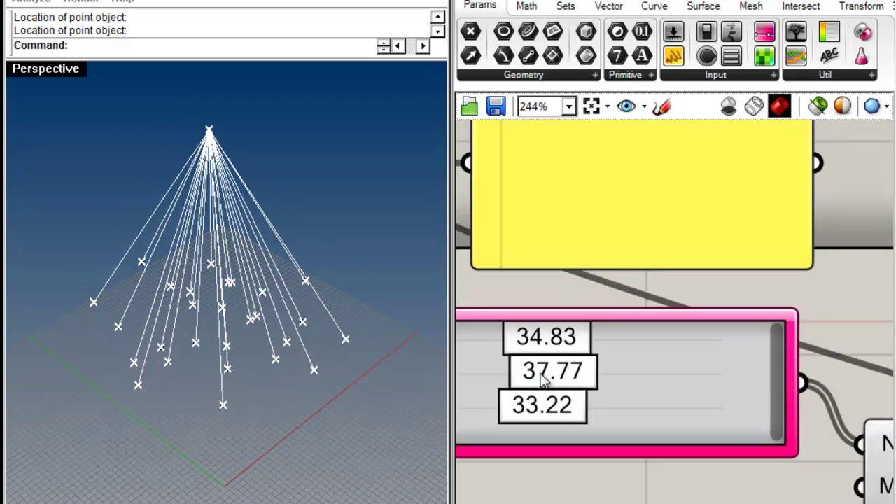
# Position the Galapagos component above the Mass Addition component and check its Genome link to the Gene List.
pyautogui.scroll(-4, 629, 392)
pyautogui.moveTo(629, 393); pyautogui.dragTo(545, 364, button='right')
pyautogui.click(539, 356)
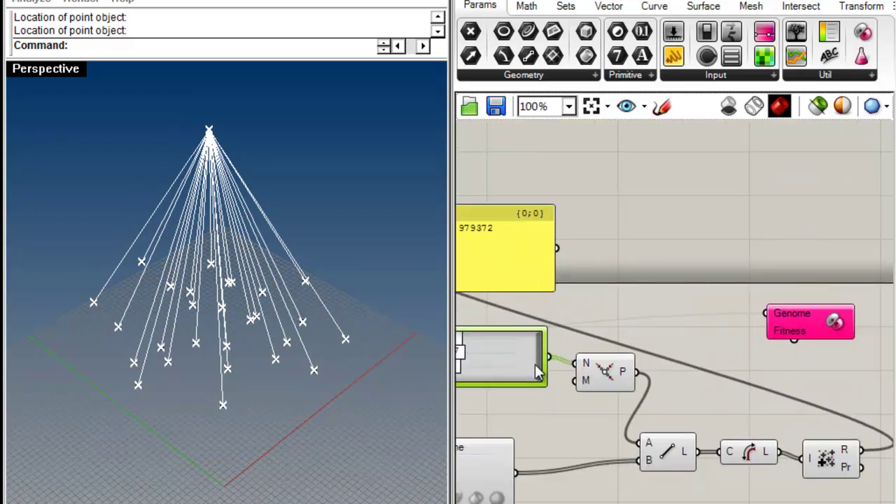
pyautogui.click(565, 388)
pyautogui.moveTo(716, 407); pyautogui.dragTo(545, 369, button='right')
pyautogui.moveTo(671, 415); pyautogui.dragTo(658, 412)
pyautogui.click(658, 333)
pyautogui.moveTo(645, 278); pyautogui.dragTo(659, 274)
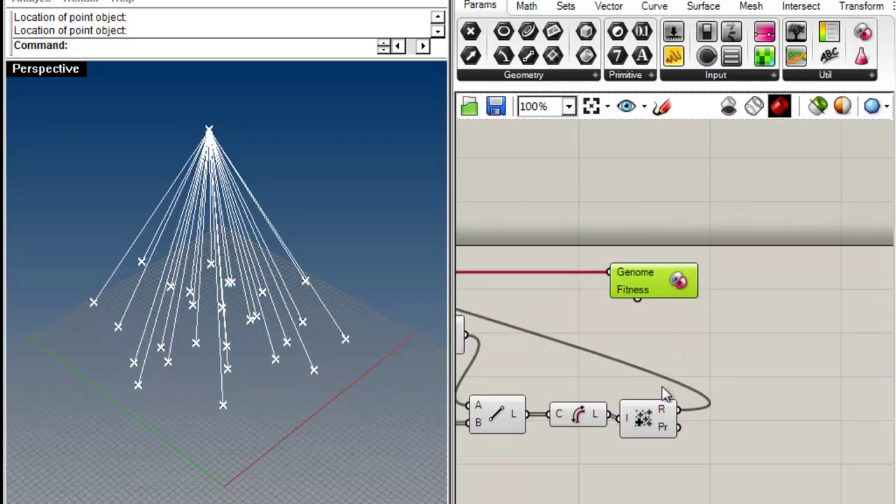
pyautogui.moveTo(241, 240); pyautogui.dragTo(251, 190, button='right')
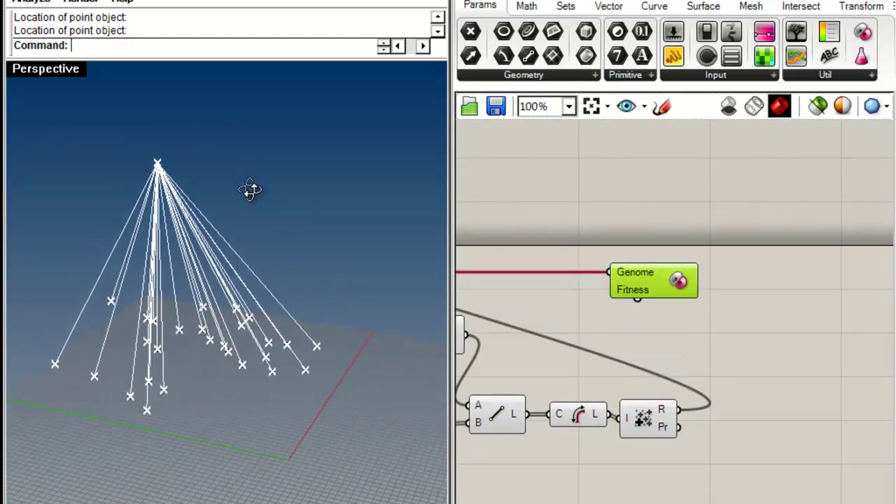
pyautogui.moveTo(679, 288); pyautogui.dragTo(683, 296)
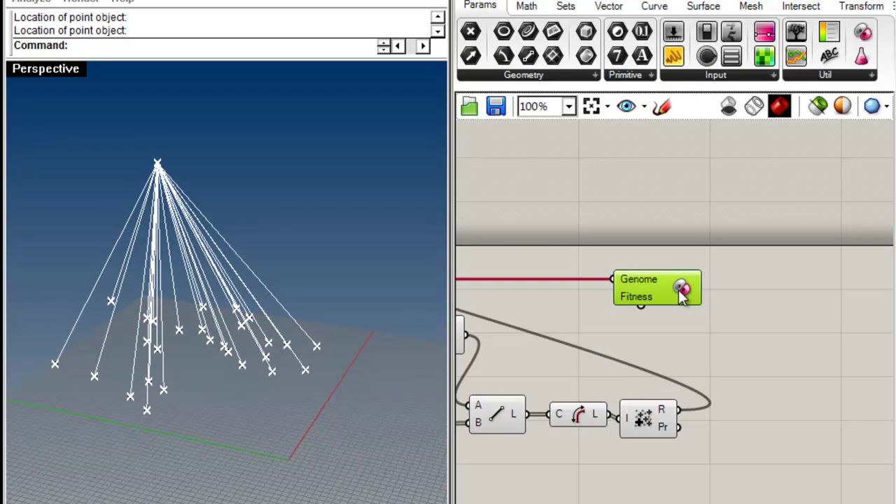
# Connect the Galapagos Fitness input to the Mass Addition result and check the Genome and Fitness links.
pyautogui.click(674, 332)
pyautogui.click(636, 413)
pyautogui.click(693, 400)
pyautogui.scroll(2, 682, 385)
pyautogui.click(624, 237)
pyautogui.moveTo(622, 266); pyautogui.dragTo(677, 424)
pyautogui.click(729, 342)
pyautogui.scroll(-2, 693, 325)
pyautogui.moveTo(693, 325); pyautogui.dragTo(823, 324, button='right')
pyautogui.moveTo(816, 265); pyautogui.dragTo(827, 262)
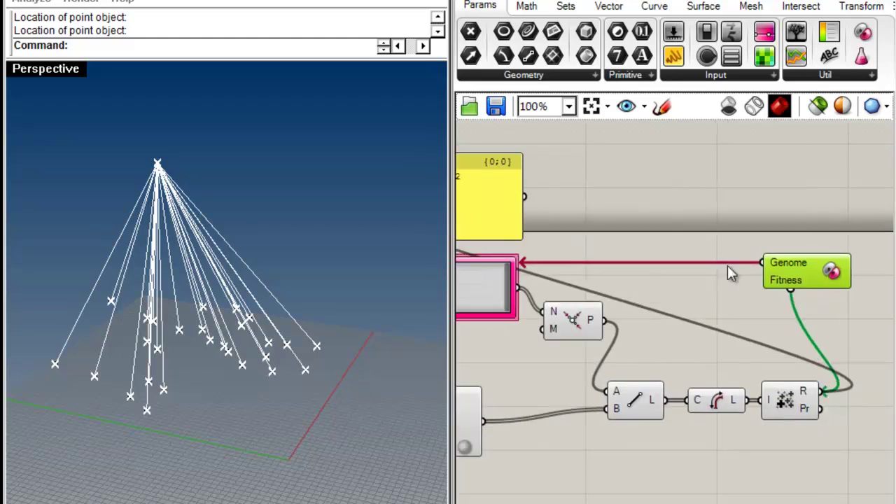
# Examine the component chain from the constructed point through the lines and their lengths to the Mass Addition component.
pyautogui.click(572, 329)
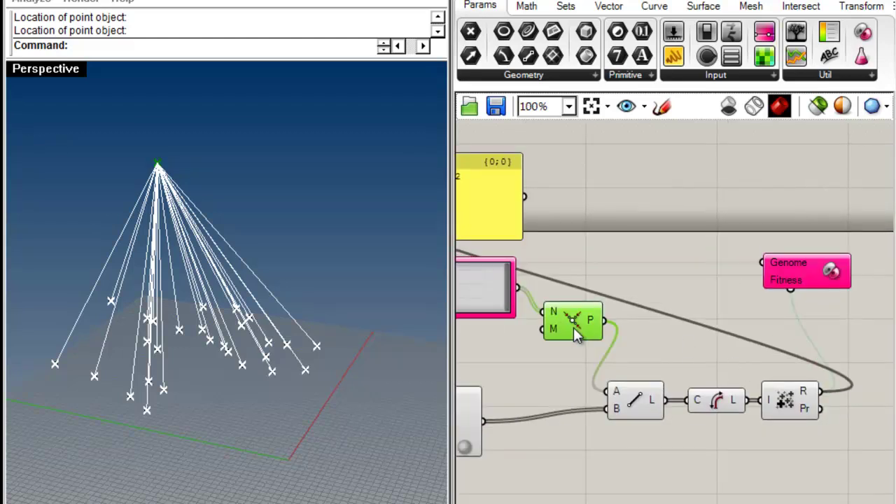
pyautogui.moveTo(574, 388); pyautogui.dragTo(532, 371, button='right')
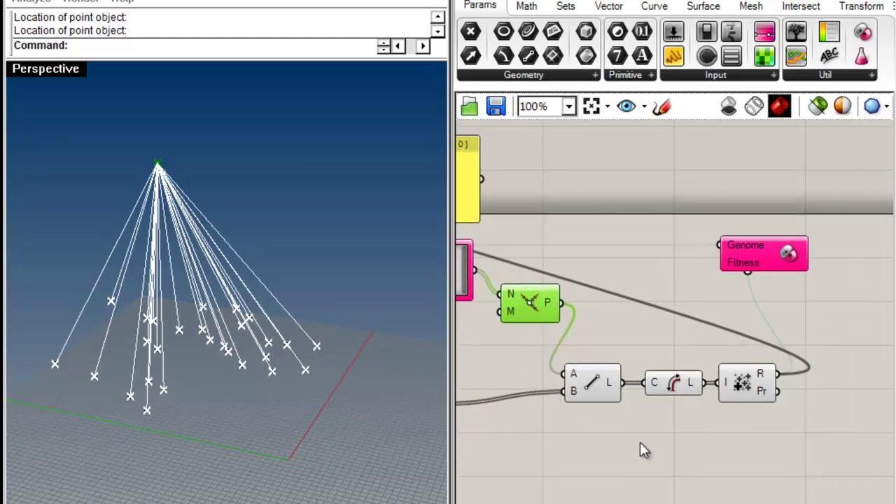
pyautogui.moveTo(790, 430); pyautogui.dragTo(647, 355)
pyautogui.moveTo(757, 448); pyautogui.dragTo(698, 440, button='right')
pyautogui.moveTo(666, 451); pyautogui.dragTo(558, 272)
pyautogui.moveTo(836, 443); pyautogui.dragTo(722, 340)
pyautogui.moveTo(792, 296); pyautogui.dragTo(710, 331, button='right')
pyautogui.click(757, 439)
pyautogui.click(740, 294)
# Place the total-length Panel below the Mass Addition component and select Galapagos to show its two links.
pyautogui.scroll(-2, 738, 366)
pyautogui.moveTo(750, 366); pyautogui.dragTo(783, 279, button='right')
pyautogui.moveTo(219, 314); pyautogui.dragTo(237, 371, button='right')
pyautogui.moveTo(581, 190); pyautogui.dragTo(838, 436)
pyautogui.click(850, 272)
pyautogui.click(840, 252)
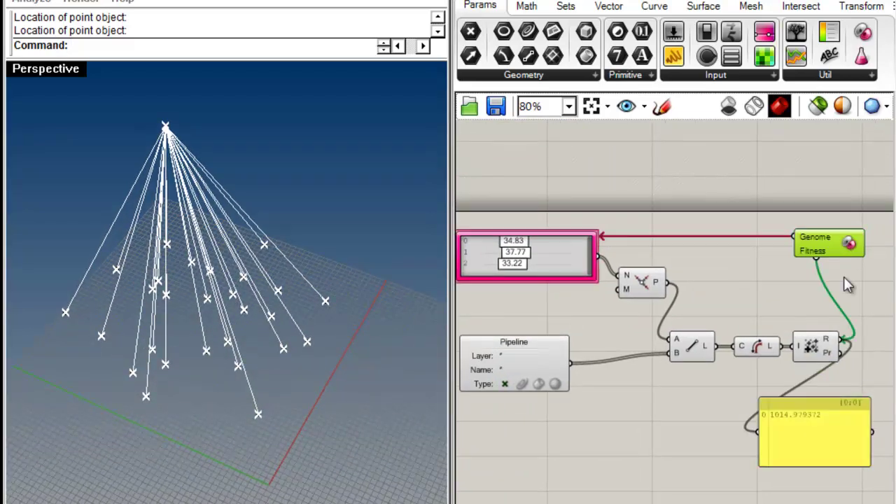
# Open the Galapagos editor and set Fitness to Minimize.
pyautogui.doubleClick(838, 242)
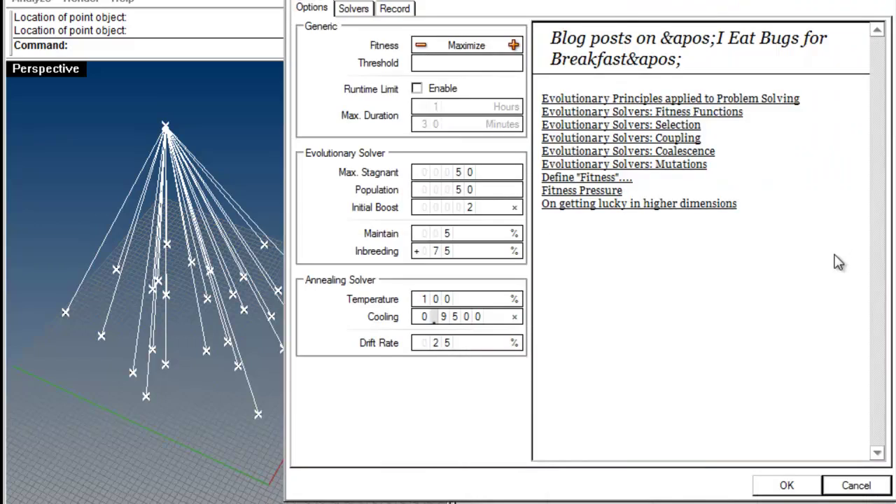
pyautogui.moveTo(667, 1); pyautogui.dragTo(656, 35)
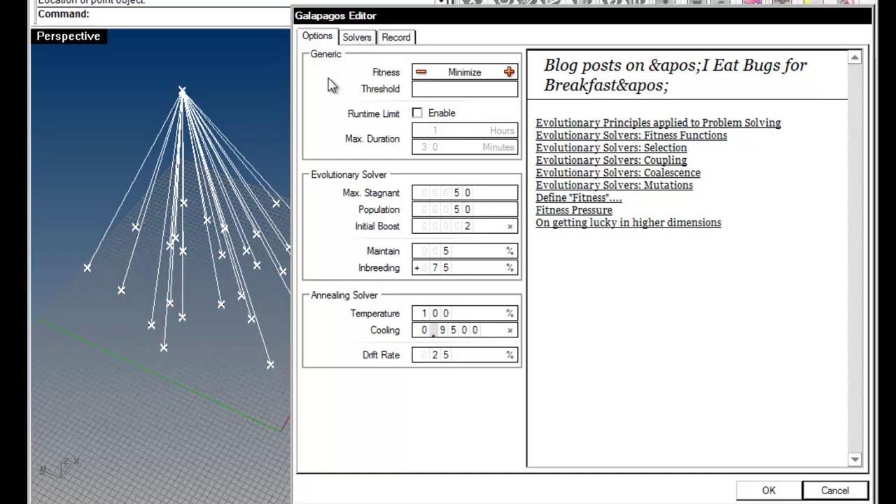
# Choose the evolutionary solver and start it to minimise the total line length.
pyautogui.click(359, 39)
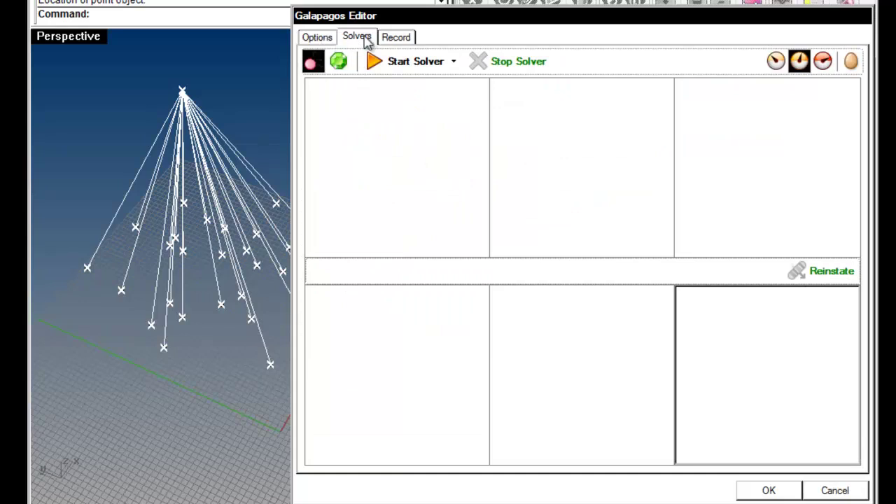
pyautogui.click(313, 62)
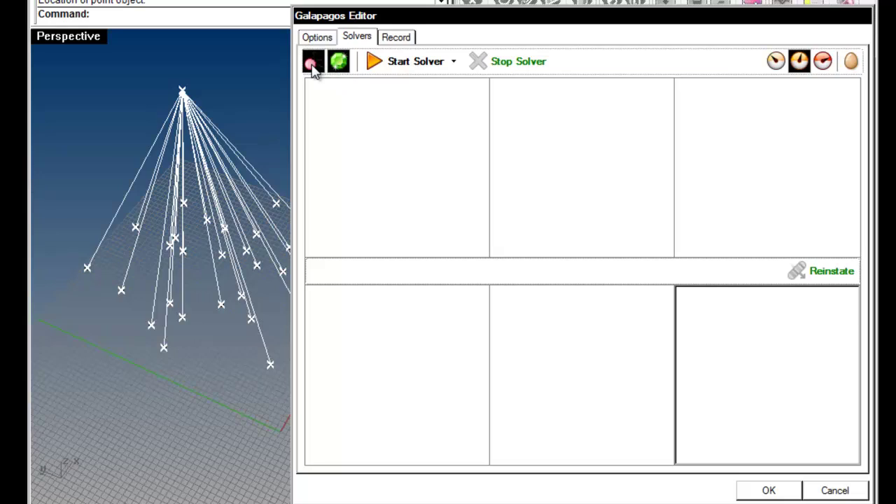
pyautogui.click(313, 66)
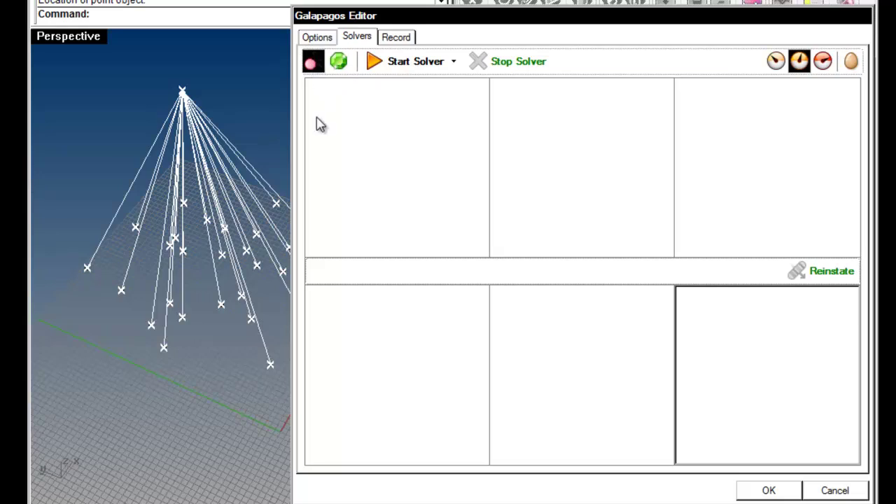
pyautogui.click(410, 64)
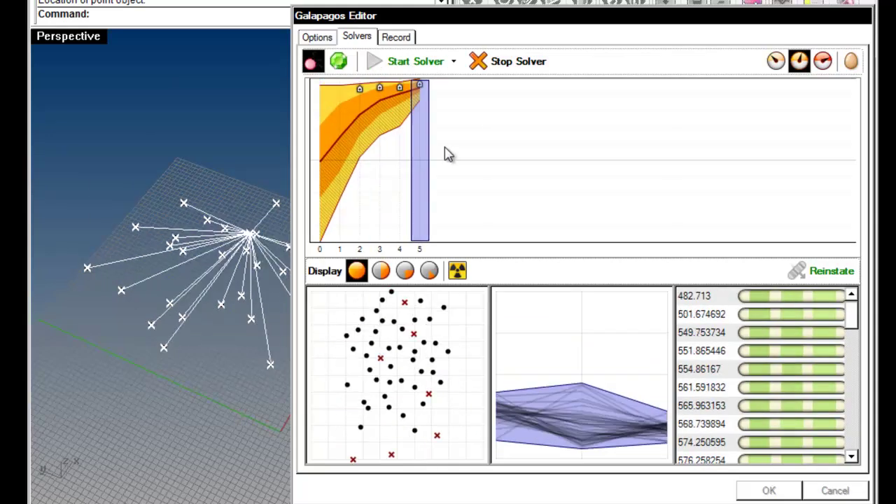
# Look through the genome list from the best to the worst fitness value while the solver runs.
pyautogui.click(854, 354)
pyautogui.moveTo(853, 348); pyautogui.dragTo(866, 319)
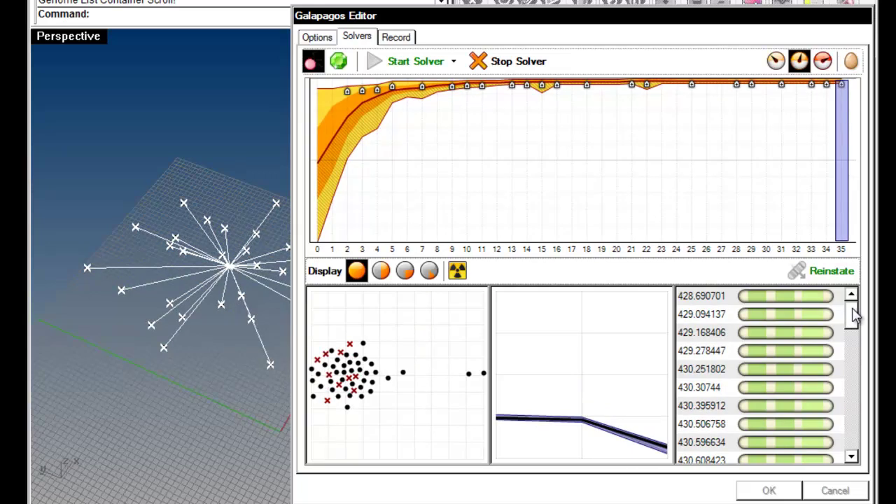
pyautogui.moveTo(851, 315); pyautogui.dragTo(851, 448)
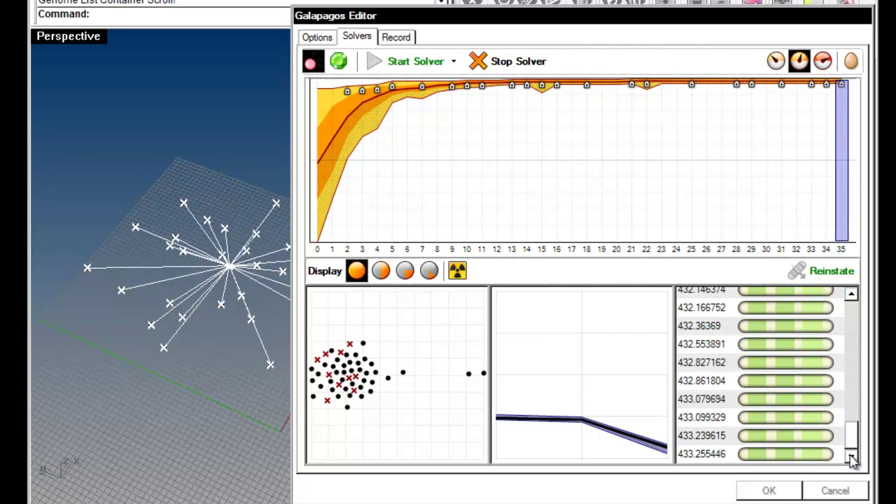
pyautogui.moveTo(853, 456); pyautogui.dragTo(873, 295)
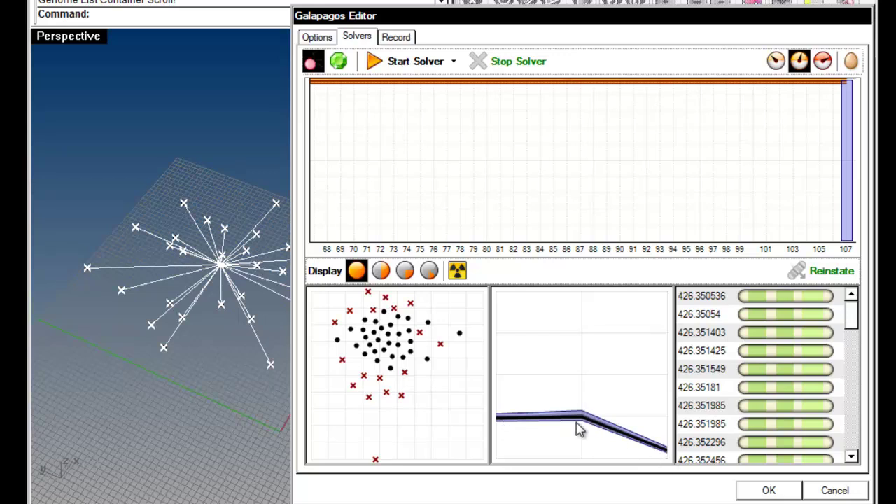
# Compare the fitness values of the finished run's genomes and highlight the best one in the gene graph.
pyautogui.moveTo(751, 297); pyautogui.dragTo(773, 425)
pyautogui.moveTo(856, 312); pyautogui.dragTo(849, 440)
pyautogui.moveTo(774, 424); pyautogui.dragTo(770, 352)
pyautogui.moveTo(851, 438); pyautogui.dragTo(840, 319)
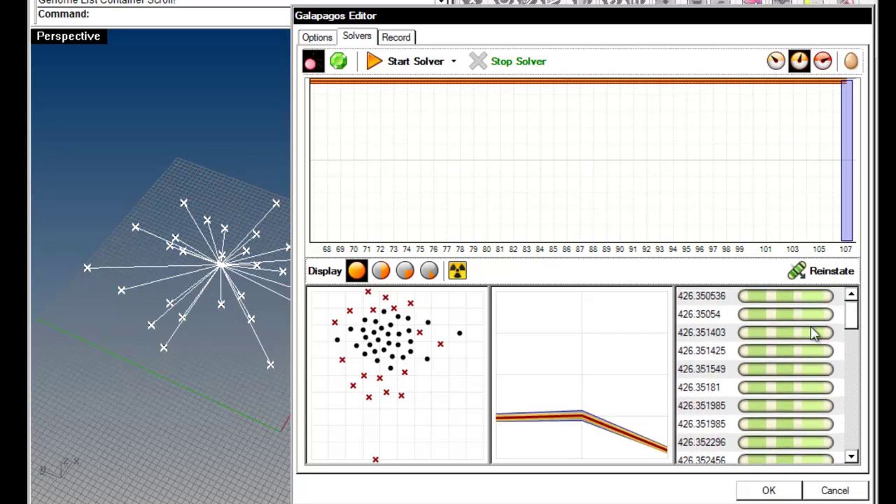
pyautogui.click(783, 301)
pyautogui.click(640, 340)
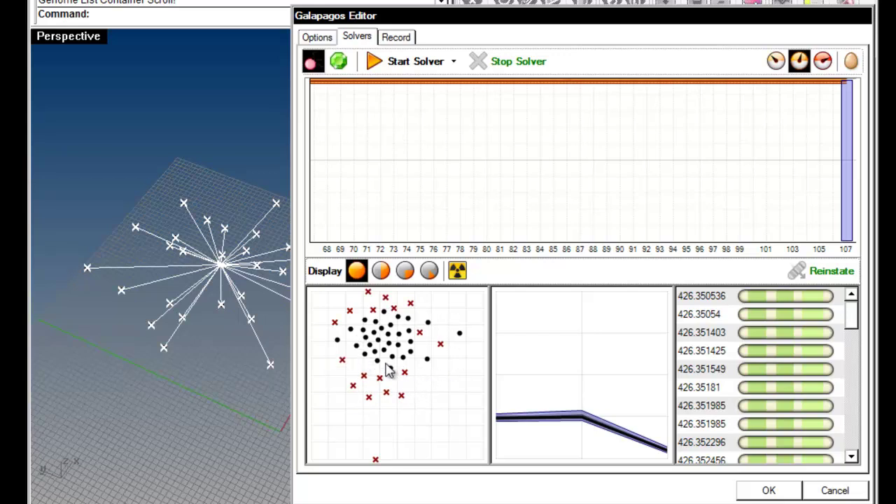
# Limit the displayed genomes to smaller shares of the best ones, and return to displaying all of them.
pyautogui.click(381, 273)
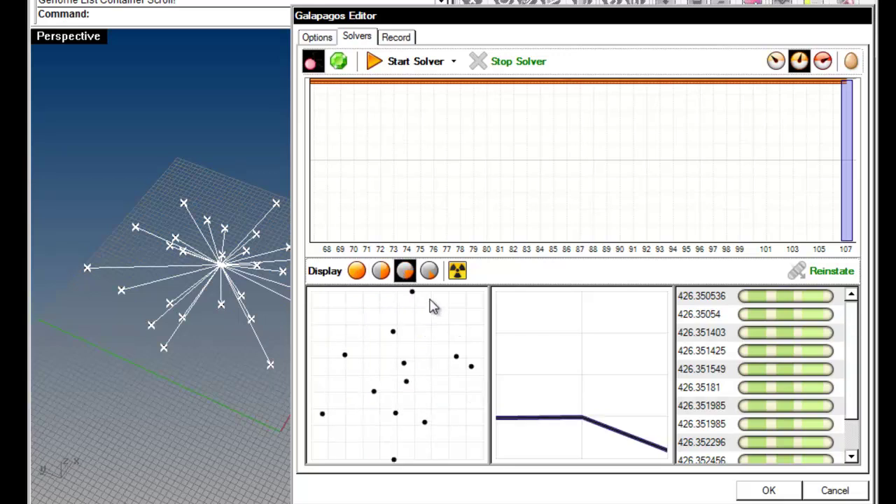
pyautogui.click(429, 272)
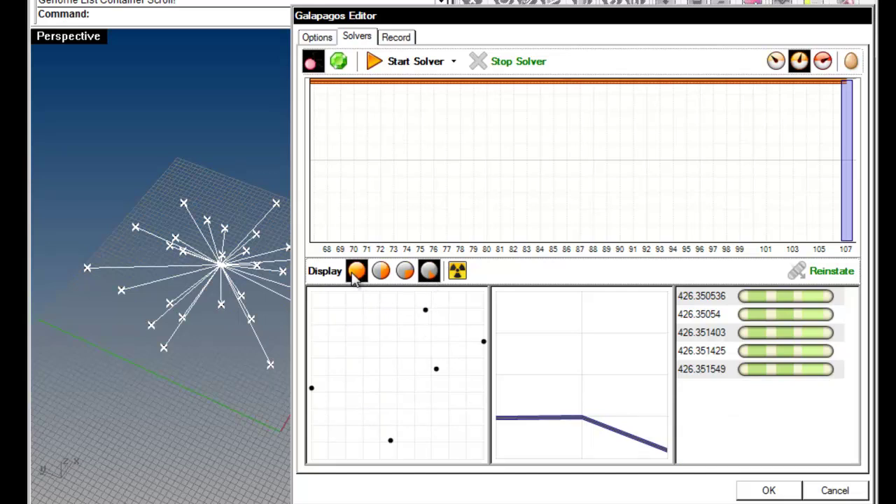
pyautogui.click(404, 271)
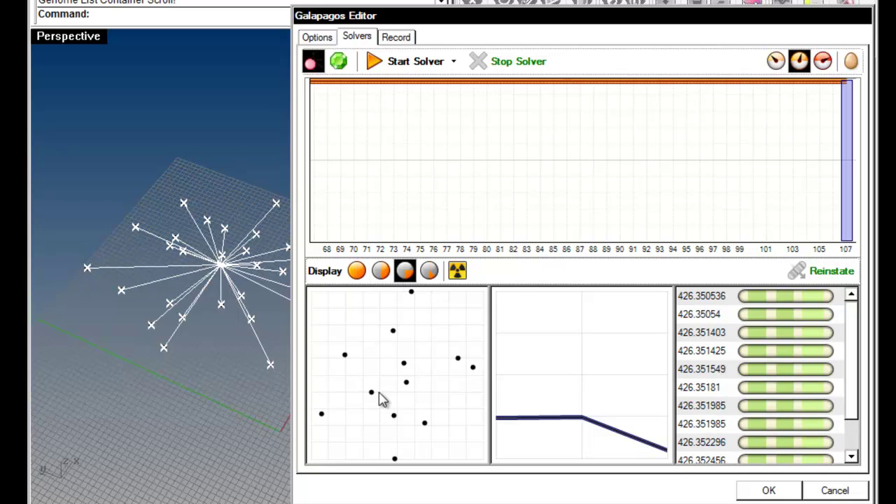
pyautogui.click(357, 278)
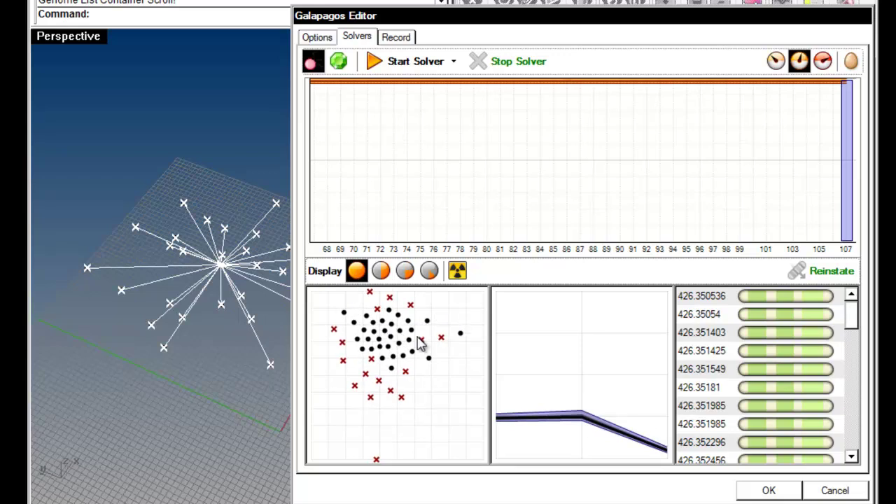
# Examine generation 73 and trace the fitness graph back to generation 0.
pyautogui.moveTo(409, 146)
pyautogui.mouseDown()
pyautogui.moveTo(426, 160)
pyautogui.moveTo(384, 145)
pyautogui.moveTo(423, 142)
pyautogui.mouseUp()
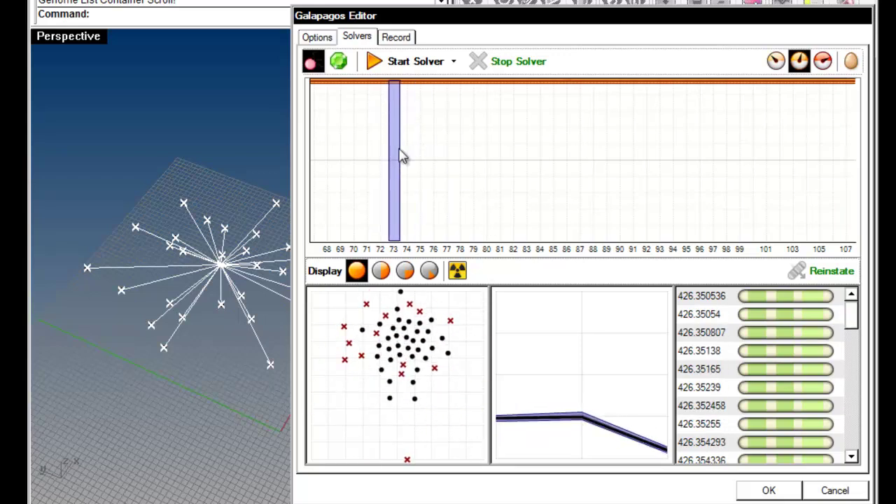
pyautogui.moveTo(381, 150); pyautogui.dragTo(644, 159, button='right')
pyautogui.moveTo(336, 158); pyautogui.dragTo(826, 184, button='right')
pyautogui.moveTo(649, 184); pyautogui.dragTo(795, 168, button='right')
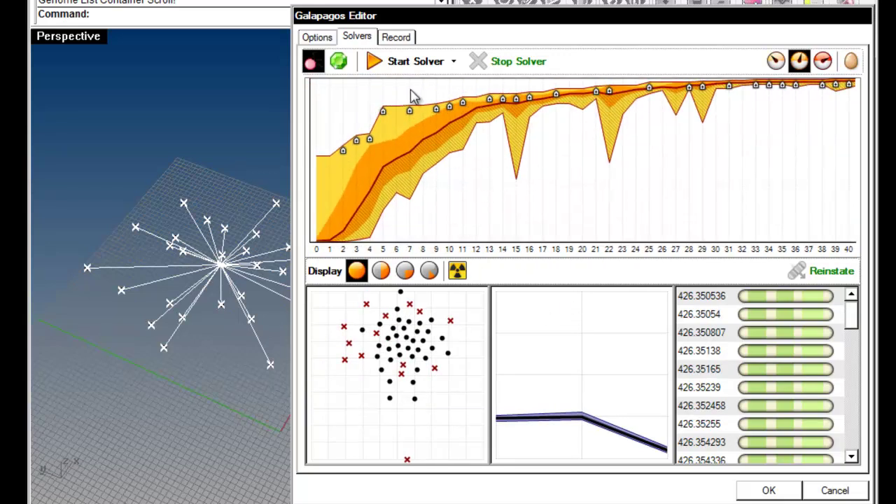
# Close the Galapagos editor and inspect the optimised point and its lines from several angles in Rhino.
pyautogui.click(836, 491)
pyautogui.moveTo(224, 217); pyautogui.dragTo(231, 252, button='right')
pyautogui.scroll(6, 238, 231)
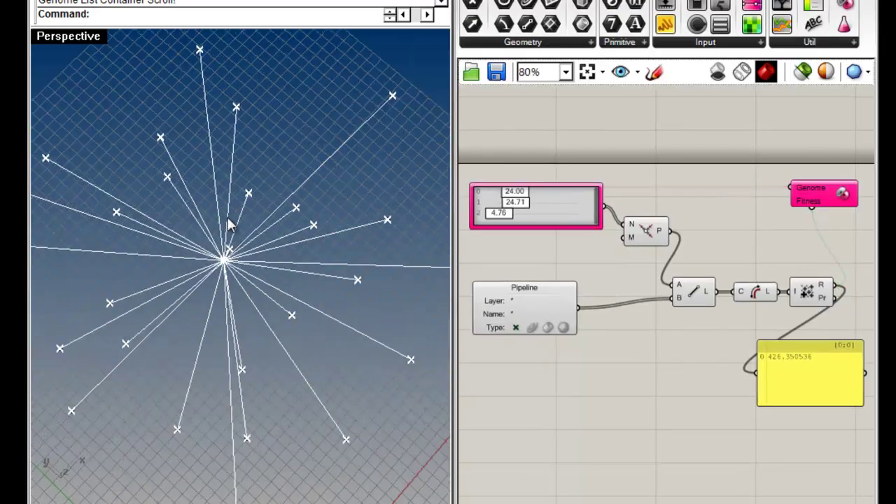
pyautogui.scroll(-5, 238, 254)
pyautogui.moveTo(280, 292); pyautogui.dragTo(283, 331, button='right')
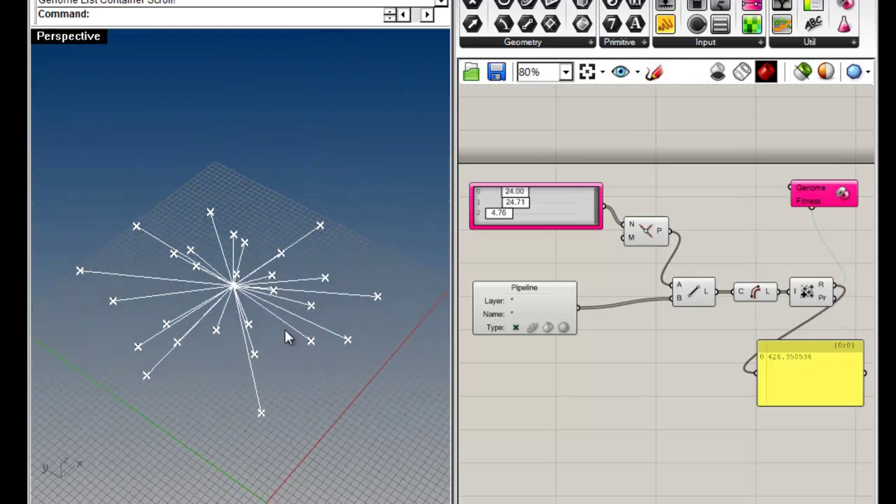
# Randomize the three genes in the Gene List by 100%.
pyautogui.moveTo(739, 329); pyautogui.dragTo(711, 256, button='right')
pyautogui.moveTo(792, 155); pyautogui.dragTo(822, 189, button='right')
pyautogui.moveTo(604, 170); pyautogui.dragTo(635, 176, button='right')
pyautogui.rightClick(564, 169)
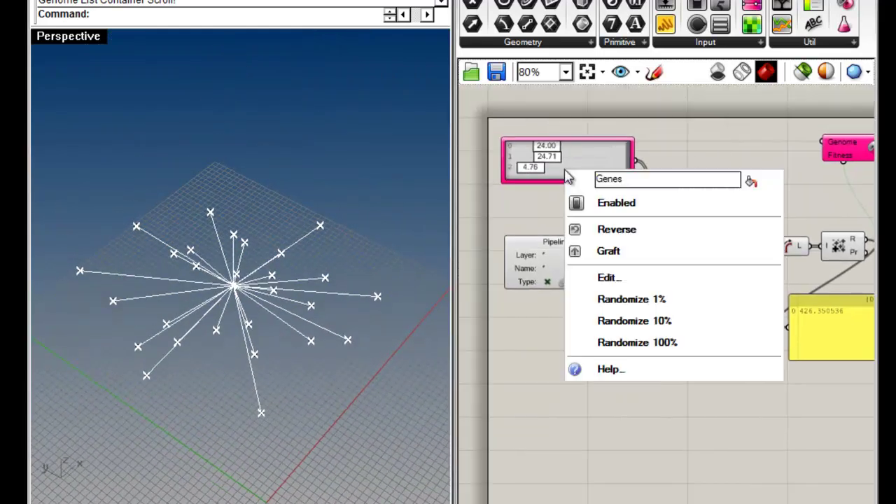
pyautogui.click(645, 343)
pyautogui.moveTo(738, 224); pyautogui.dragTo(703, 215, button='right')
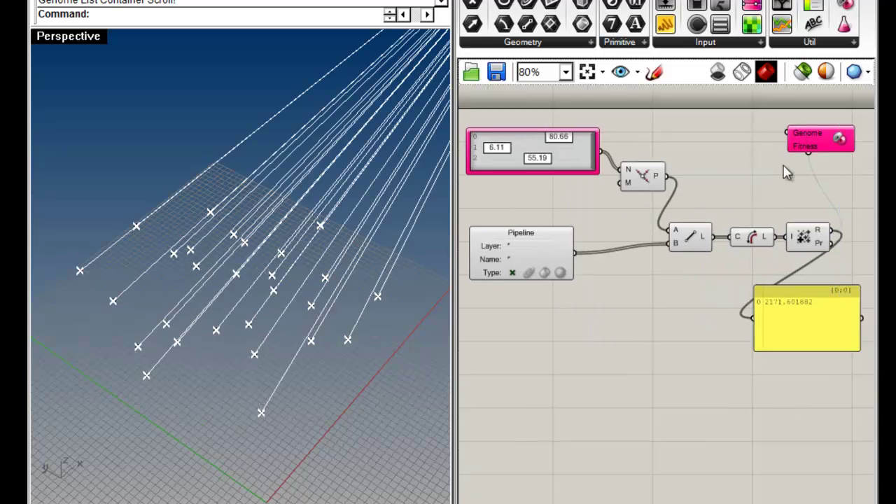
# Reopen the Galapagos editor, check that Fitness is set to Minimize and start the evolutionary solver again.
pyautogui.doubleClick(839, 140)
pyautogui.click(357, 31)
pyautogui.click(334, 33)
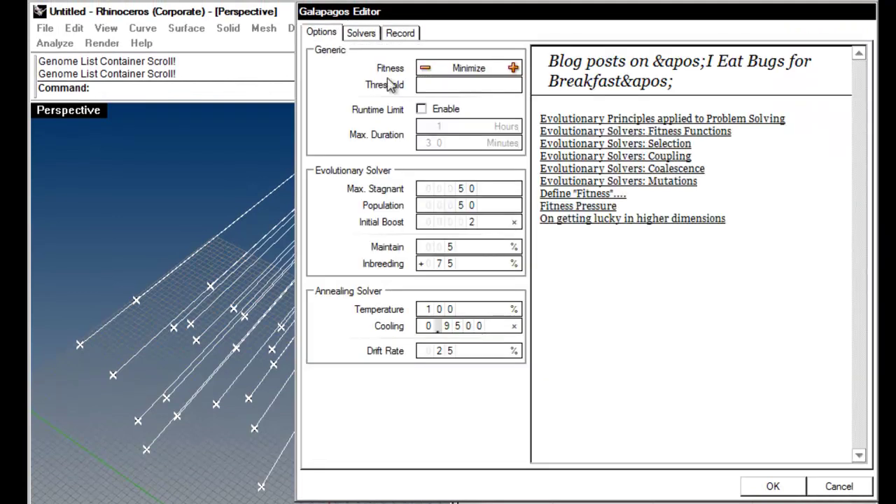
pyautogui.click(361, 33)
pyautogui.click(397, 60)
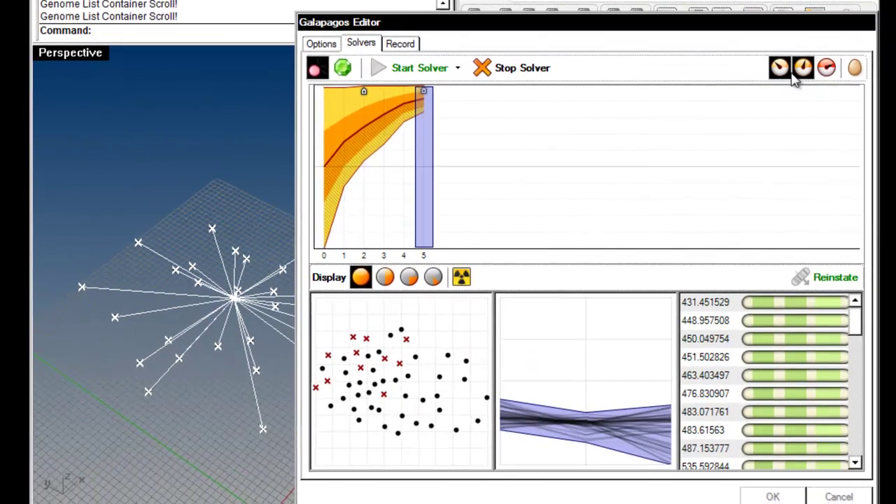
# Try the slow and medium speed settings on the running solver while watching the point, and set it to the fastest.
pyautogui.click(783, 73)
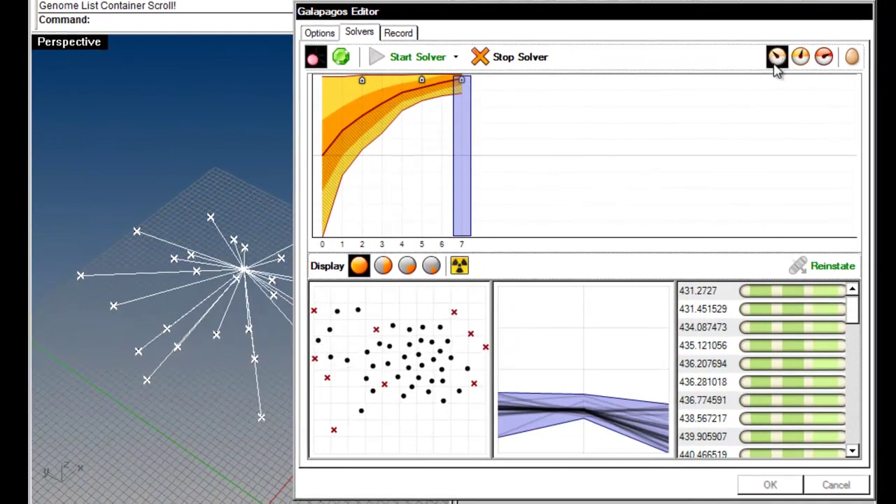
pyautogui.moveTo(576, 18); pyautogui.dragTo(622, 23)
pyautogui.moveTo(264, 333)
pyautogui.mouseDown(button='right')
pyautogui.moveTo(344, 271)
pyautogui.moveTo(343, 367)
pyautogui.moveTo(240, 254)
pyautogui.moveTo(154, 287)
pyautogui.moveTo(172, 344)
pyautogui.moveTo(294, 330)
pyautogui.moveTo(265, 343)
pyautogui.mouseUp(button='right')
pyautogui.moveTo(810, 16); pyautogui.dragTo(789, 9)
pyautogui.click(788, 58)
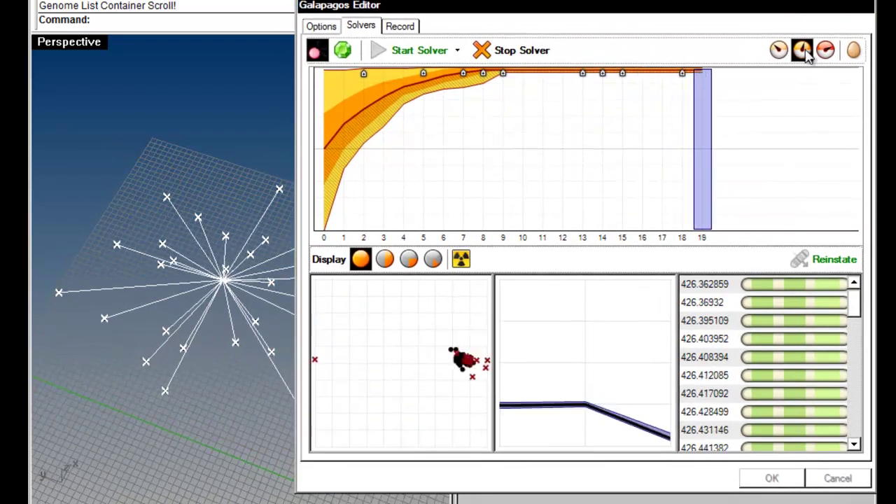
pyautogui.click(210, 309)
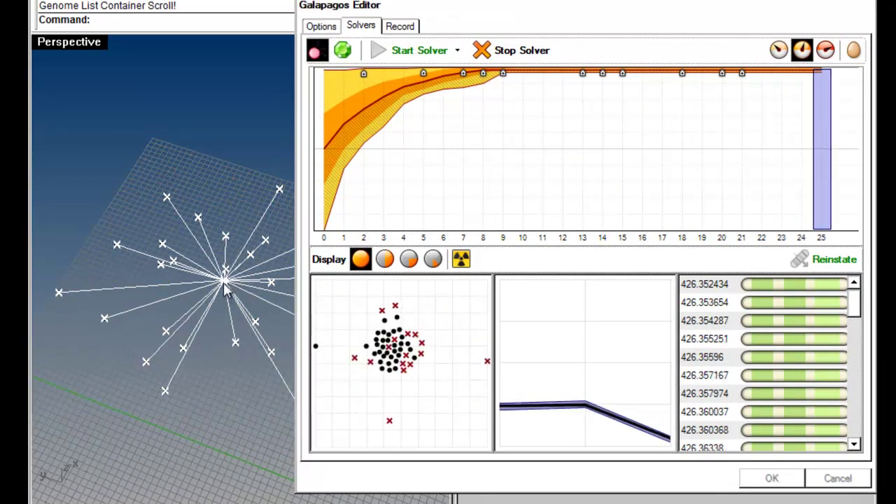
pyautogui.click(826, 52)
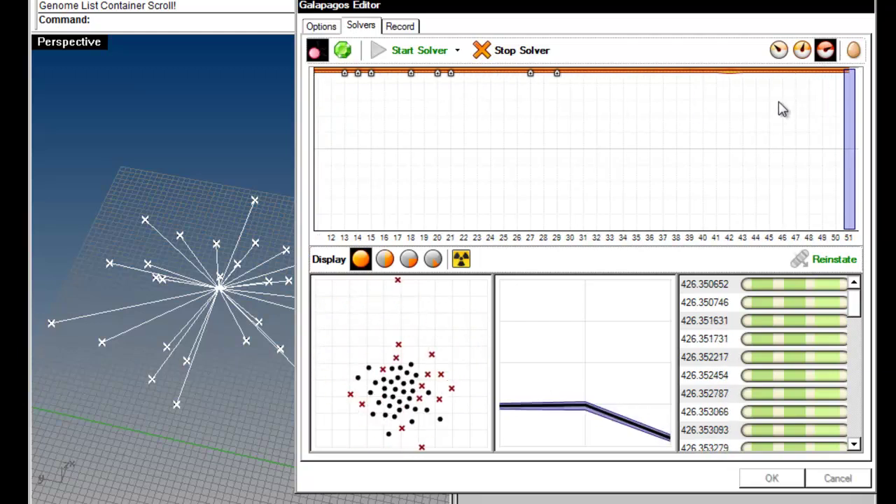
# Set the running evolutionary solver to its slowest speed and browse the earlier generations in the fitness graph.
pyautogui.click(801, 50)
pyautogui.click(778, 52)
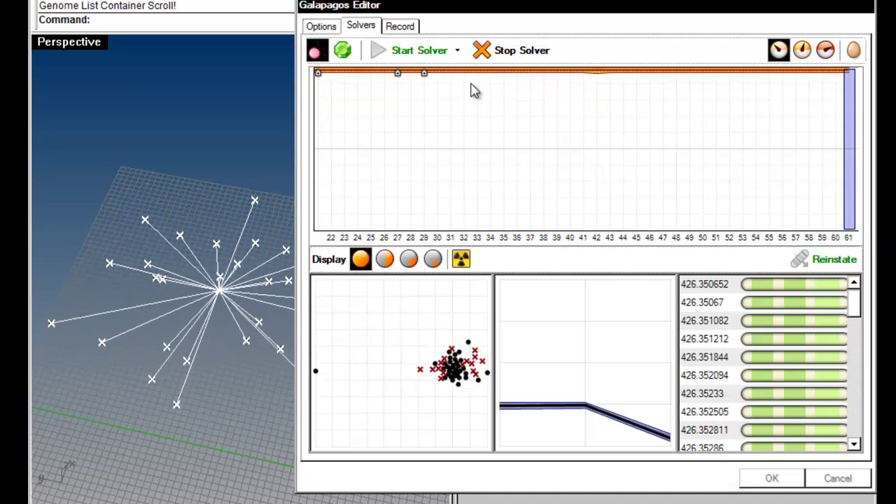
pyautogui.moveTo(486, 120); pyautogui.dragTo(504, 137)
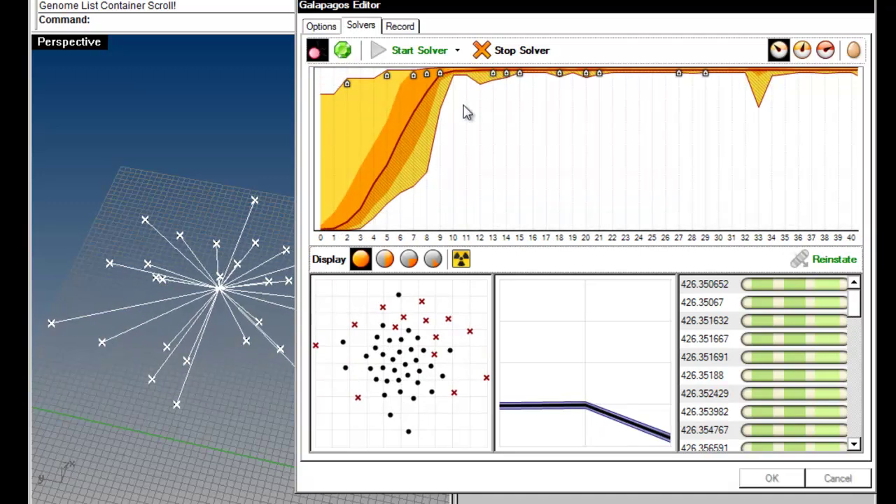
pyautogui.scroll(-5, 420, 136)
pyautogui.scroll(1, 413, 112)
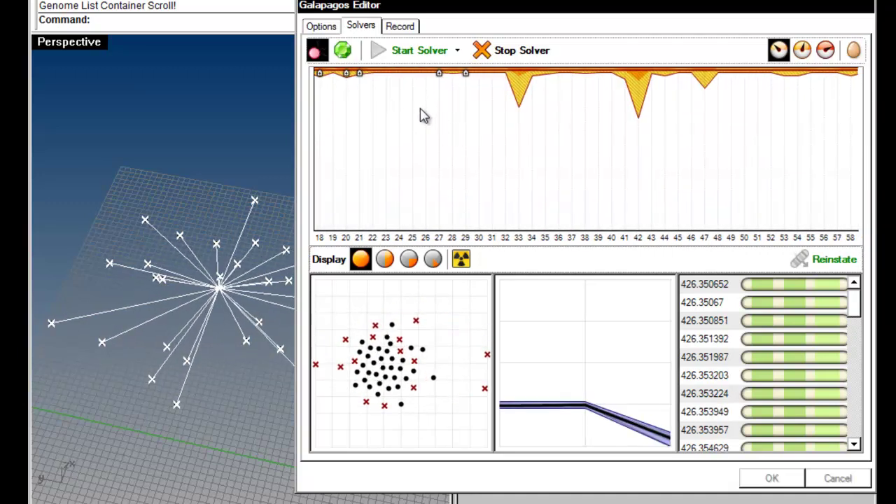
pyautogui.moveTo(354, 70); pyautogui.dragTo(528, 110)
pyautogui.scroll(-3, 532, 118)
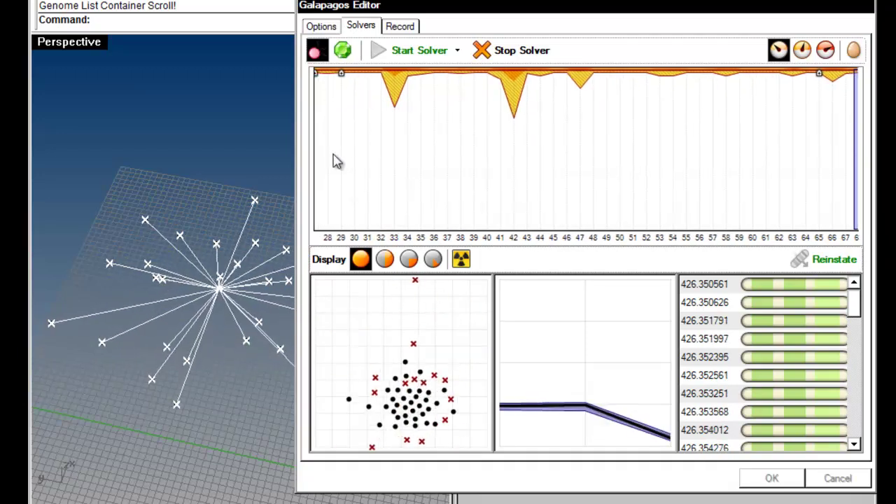
# Compare early and late generations in the fitness graph while inspecting the solver's moving point from several angles in Rhino.
pyautogui.moveTo(334, 158); pyautogui.dragTo(567, 158)
pyautogui.moveTo(280, 154); pyautogui.dragTo(35, 136, button='right')
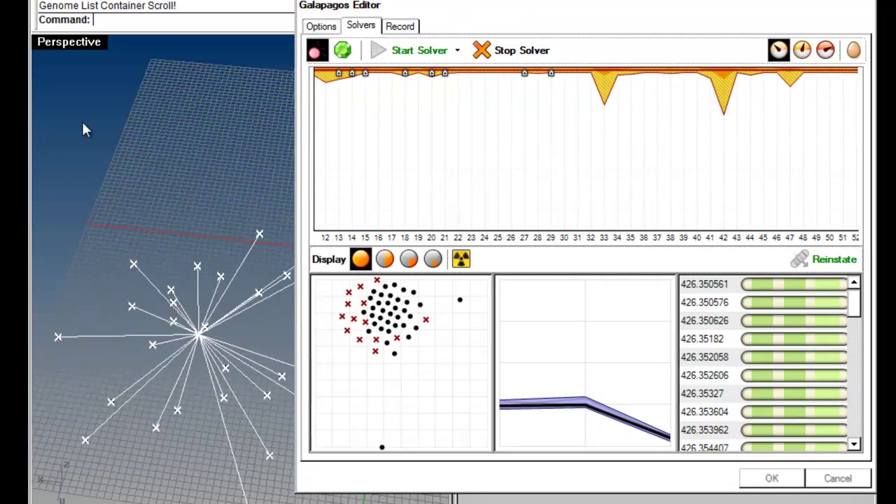
pyautogui.click(414, 124)
pyautogui.moveTo(372, 132); pyautogui.dragTo(770, 137)
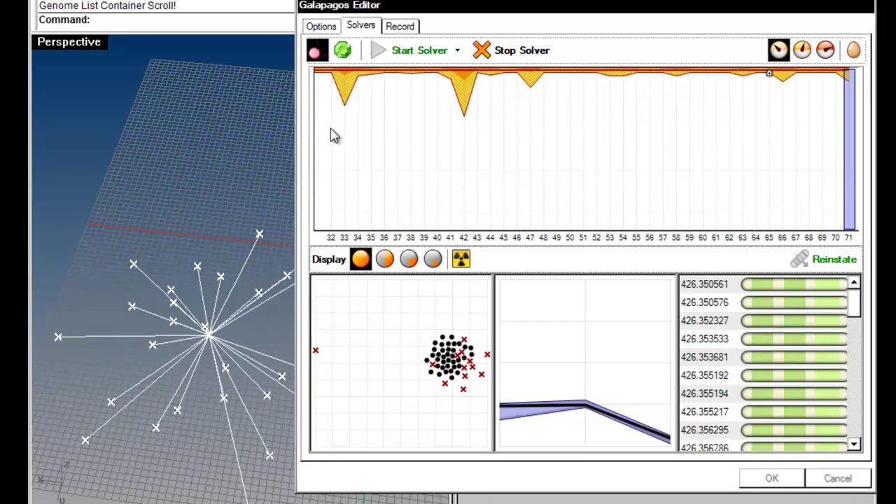
pyautogui.moveTo(216, 292); pyautogui.dragTo(319, 225, button='right')
pyautogui.scroll(10, 500, 130)
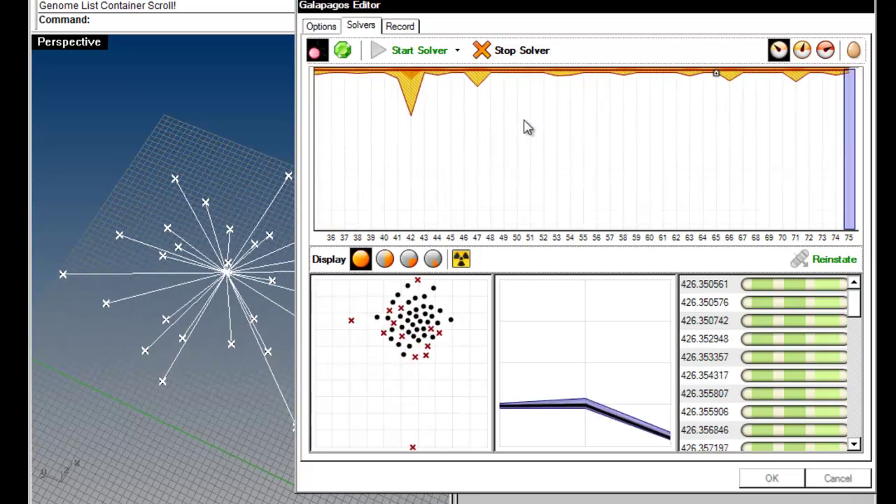
pyautogui.scroll(10, 592, 184)
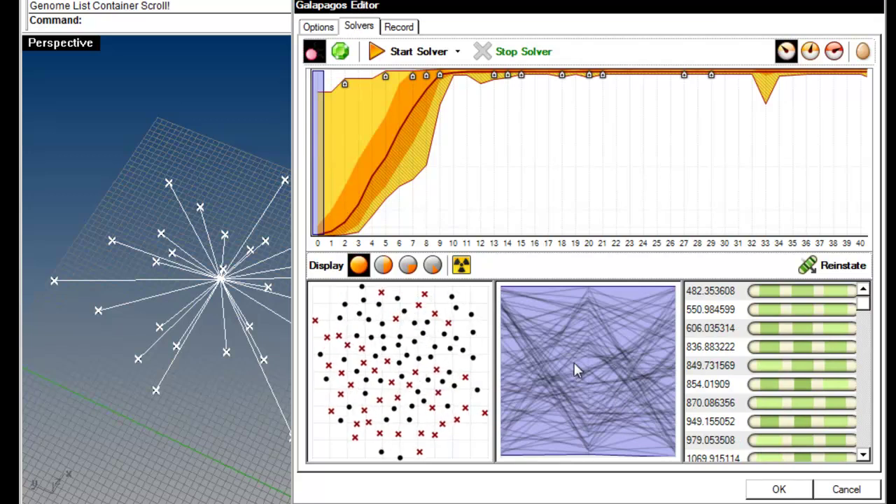
# Examine the genomes of generations 0 and 1 to 6, and narrow the selection to generation 5.
pyautogui.moveTo(865, 305)
pyautogui.mouseDown()
pyautogui.moveTo(864, 440)
pyautogui.moveTo(868, 299)
pyautogui.mouseUp()
pyautogui.moveTo(332, 129); pyautogui.dragTo(396, 140)
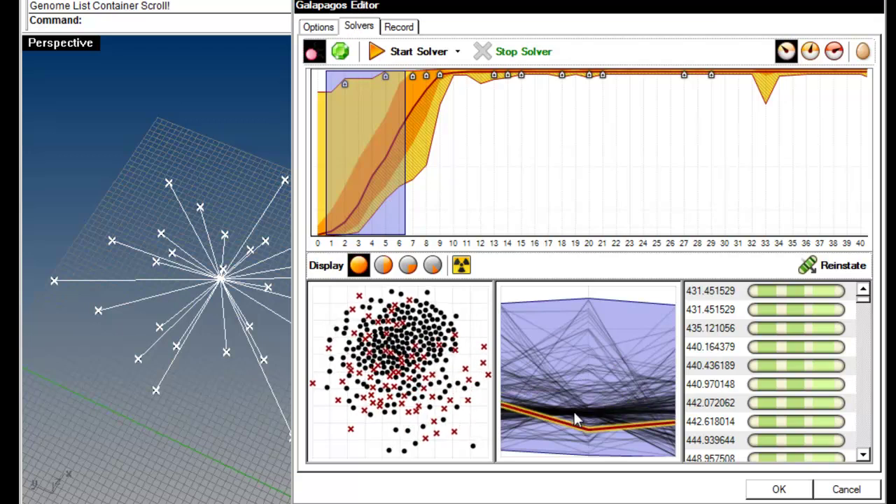
pyautogui.moveTo(863, 297)
pyautogui.mouseDown()
pyautogui.moveTo(861, 398)
pyautogui.moveTo(865, 303)
pyautogui.mouseUp()
pyautogui.click(378, 146)
pyautogui.click(384, 147)
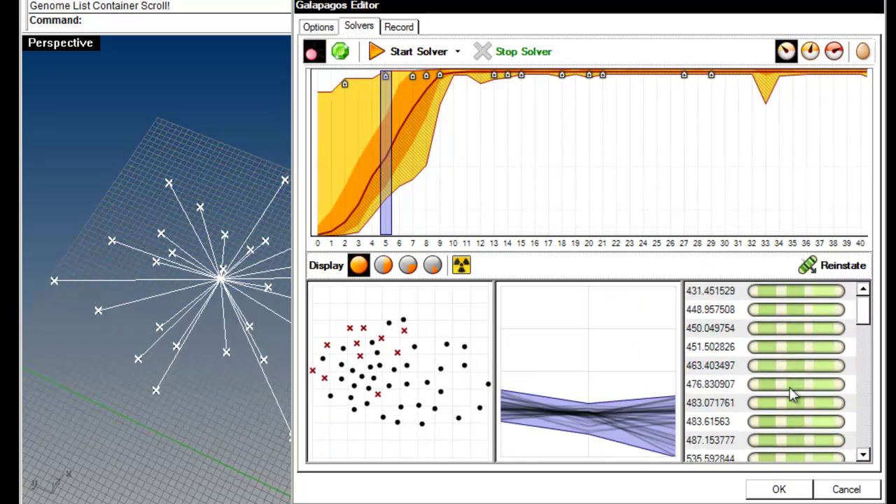
# Reinstate the generation 5 genome with fitness 476.830907, inspect it in Rhino, and select the genome with fitness 448.957508.
pyautogui.click(795, 385)
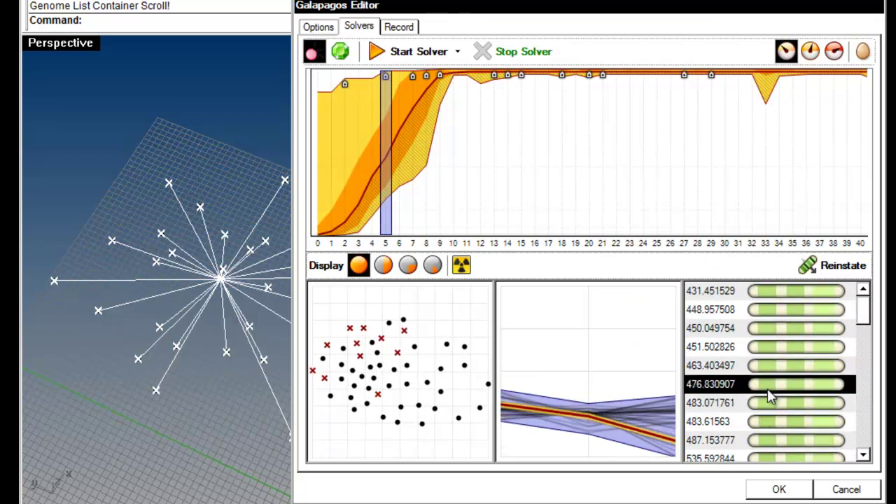
pyautogui.click(824, 275)
pyautogui.moveTo(225, 325); pyautogui.dragTo(290, 263, button='right')
pyautogui.moveTo(194, 317); pyautogui.dragTo(280, 259, button='right')
pyautogui.click(475, 14)
pyautogui.moveTo(476, 21); pyautogui.dragTo(468, 28)
pyautogui.click(744, 323)
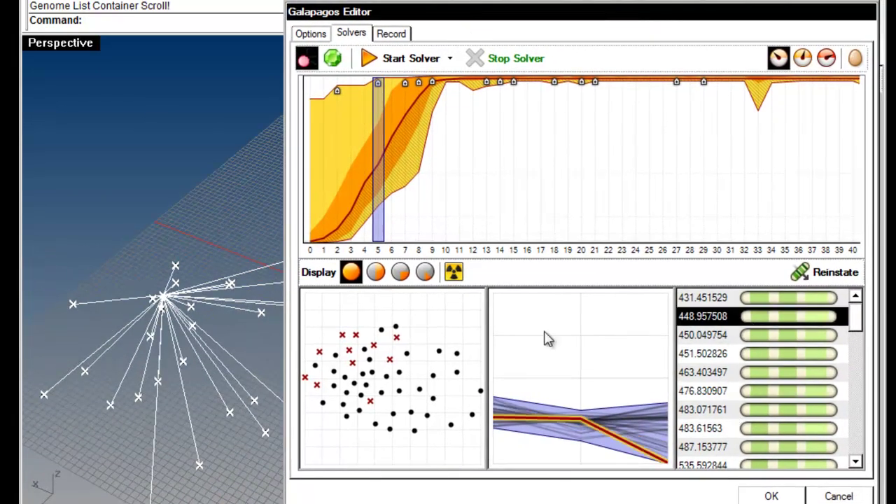
# Reinstate the worst genome of generation 0, with fitness 3528.64458, and inspect its lines in Rhino.
pyautogui.click(312, 136)
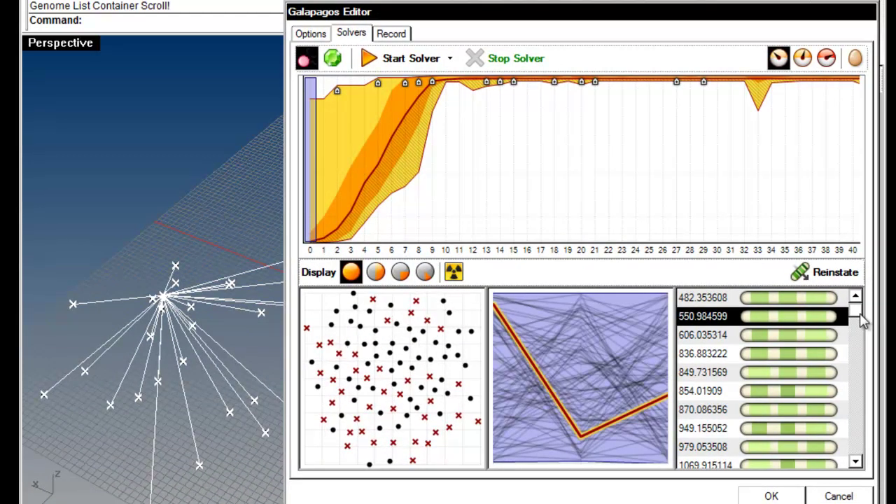
pyautogui.moveTo(860, 315); pyautogui.dragTo(858, 465)
pyautogui.click(803, 461)
pyautogui.click(826, 264)
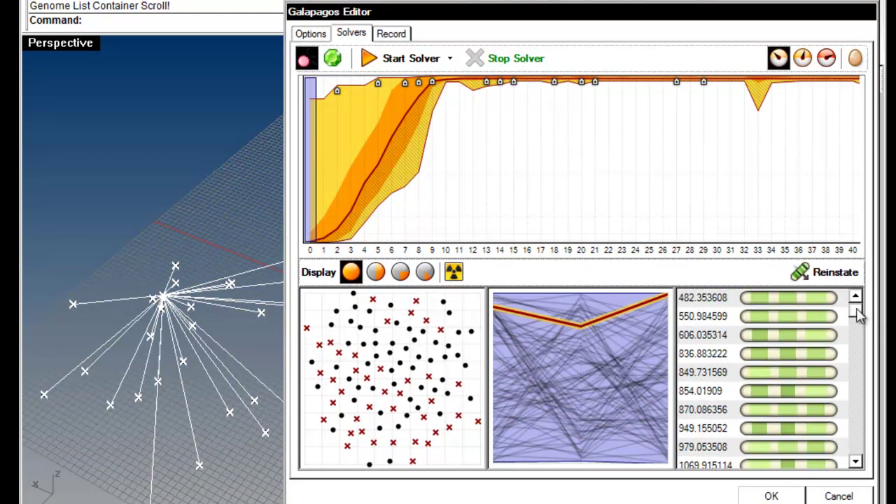
pyautogui.moveTo(860, 319); pyautogui.dragTo(865, 471)
pyautogui.click(824, 279)
pyautogui.moveTo(198, 304); pyautogui.dragTo(14, 280, button='right')
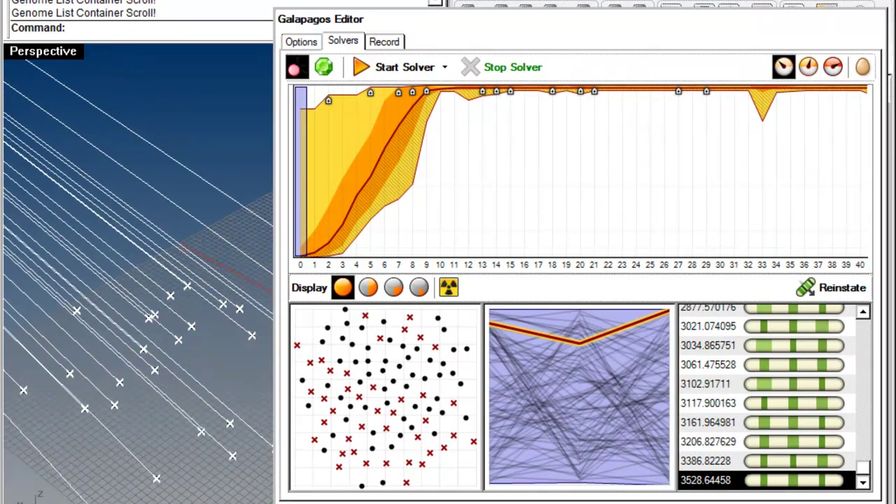
pyautogui.moveTo(181, 292); pyautogui.dragTo(153, 382, button='right')
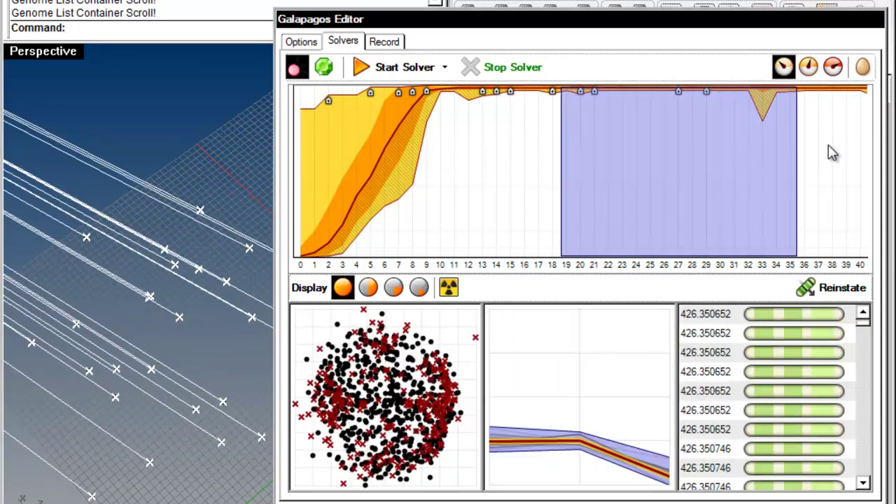
# Reinstate the best genome of generation 75 and inspect its point and lines in Rhino.
pyautogui.click(860, 97)
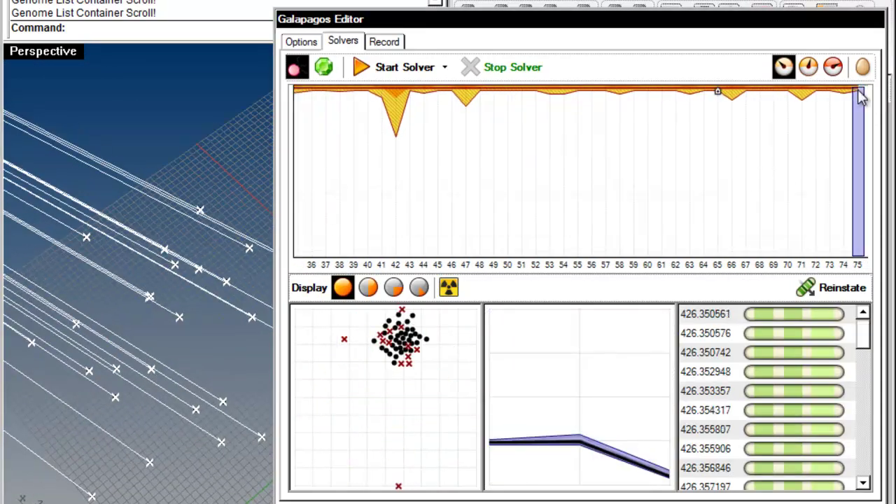
pyautogui.click(830, 289)
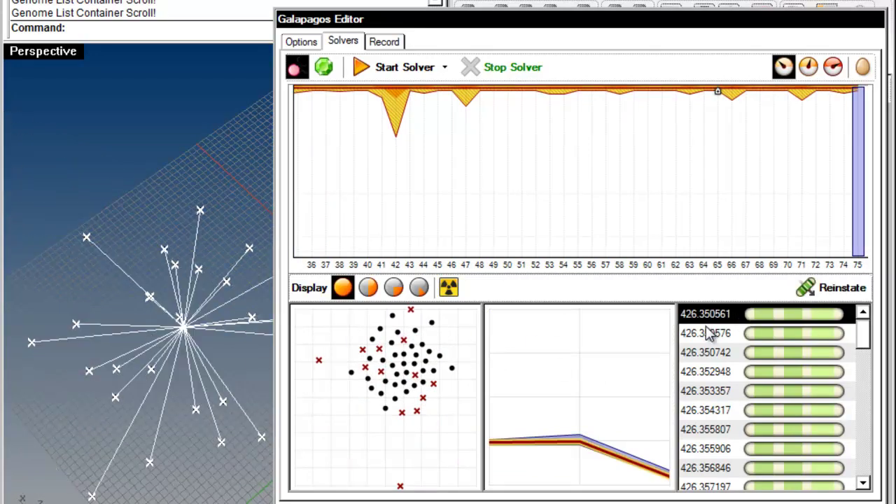
pyautogui.moveTo(150, 371); pyautogui.dragTo(147, 256, button='right')
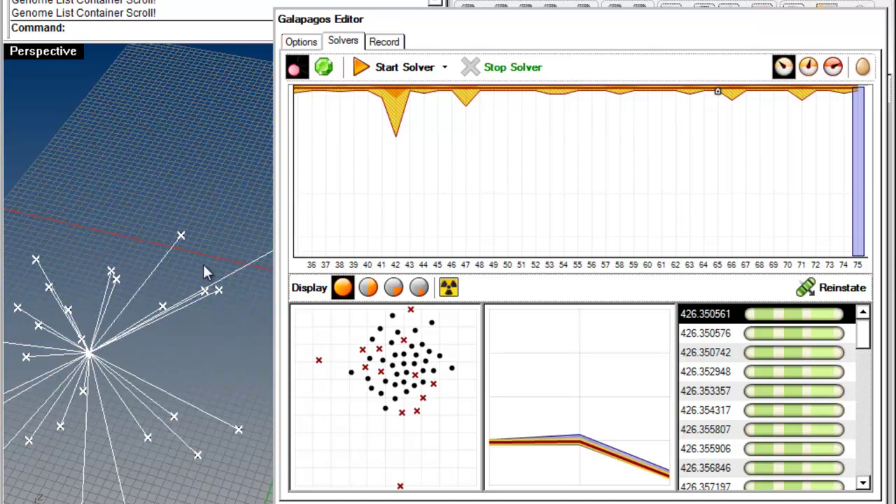
pyautogui.moveTo(119, 309); pyautogui.dragTo(161, 273, button='right')
# Run the evolutionary solver again, stop it at generation 9 and inspect the point in Rhino.
pyautogui.click(364, 67)
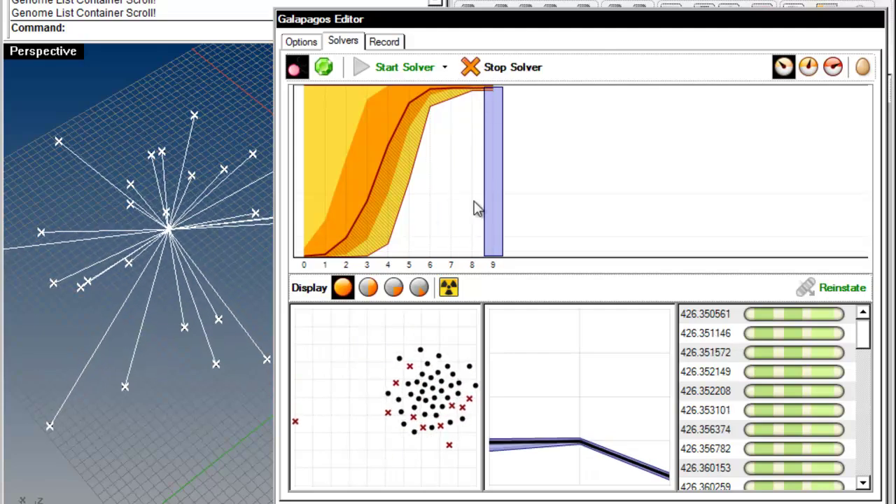
pyautogui.click(488, 70)
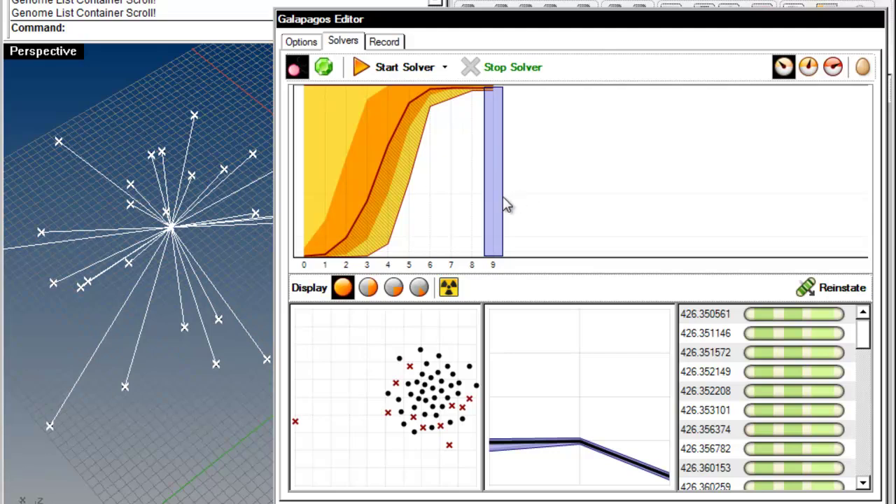
pyautogui.moveTo(258, 260); pyautogui.dragTo(201, 328, button='right')
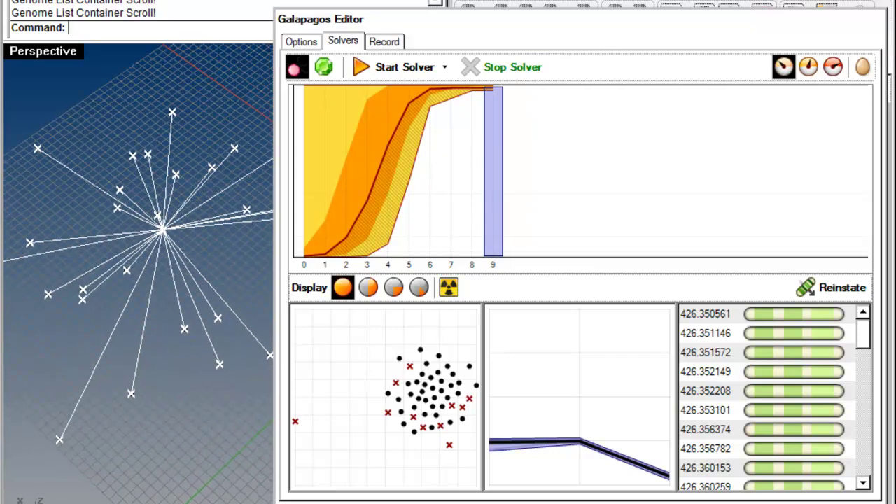
# Close the Galapagos editor and examine the optimised point in Rhino along with the complete Grasshopper definition.
pyautogui.press('Escape')
pyautogui.moveTo(329, 254); pyautogui.dragTo(217, 275, button='right')
pyautogui.click(637, 275)
pyautogui.moveTo(160, 264); pyautogui.dragTo(88, 232, button='right')
pyautogui.moveTo(886, 381); pyautogui.dragTo(700, 358, button='right')
pyautogui.moveTo(478, 298); pyautogui.dragTo(697, 359, button='right')
pyautogui.moveTo(315, 272); pyautogui.dragTo(182, 280, button='right')
pyautogui.keyDown('shift'); pyautogui.moveTo(318, 392); pyautogui.dragTo(471, 266, button='right'); pyautogui.keyUp('shift')
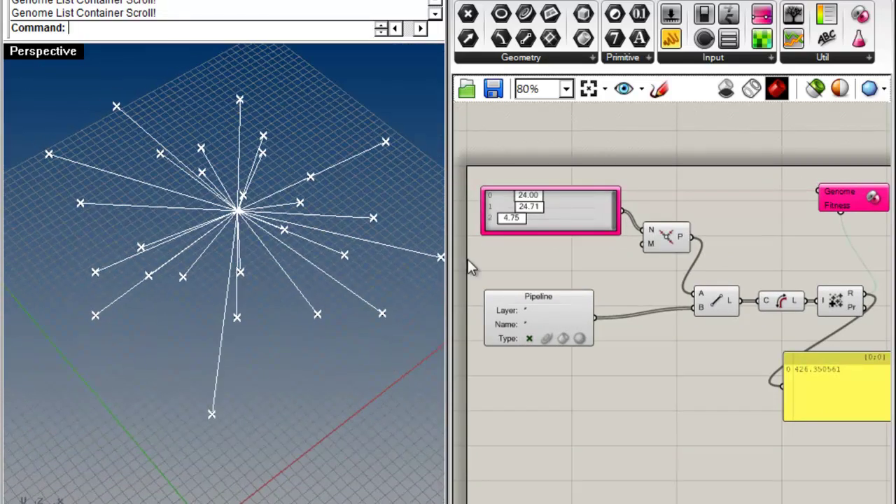
# Switch the Galapagos editor to the annealing solver, stop the run right after starting it and close the editor.
pyautogui.doubleClick(870, 197)
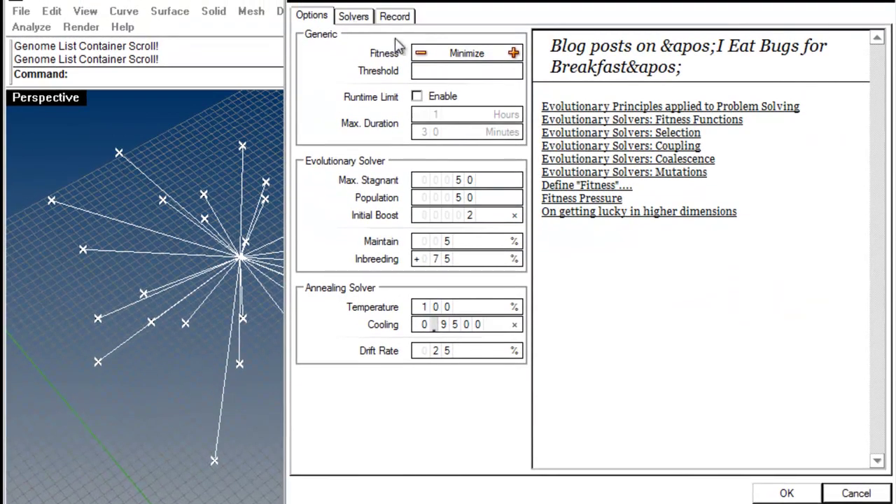
pyautogui.click(354, 16)
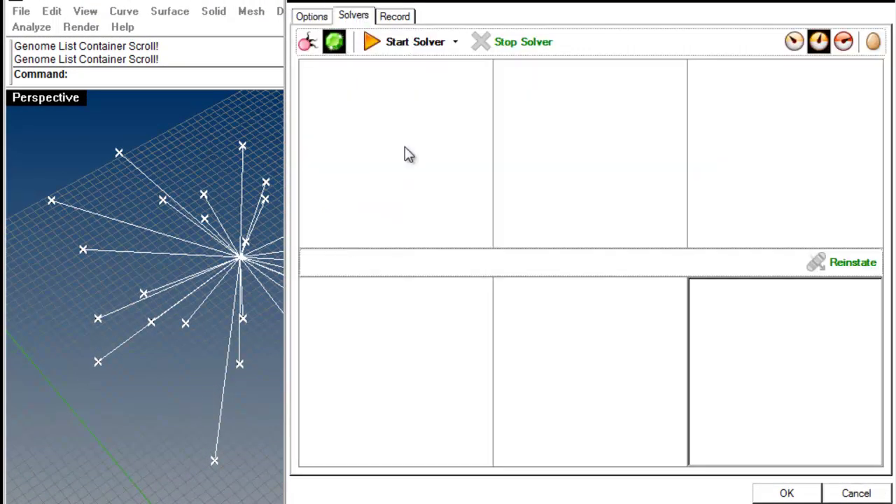
pyautogui.click(404, 53)
pyautogui.click(506, 48)
pyautogui.click(805, 496)
# Randomize the three genes in the Gene List and start the annealing solver from the reopened Galapagos editor.
pyautogui.rightClick(560, 260)
pyautogui.click(620, 436)
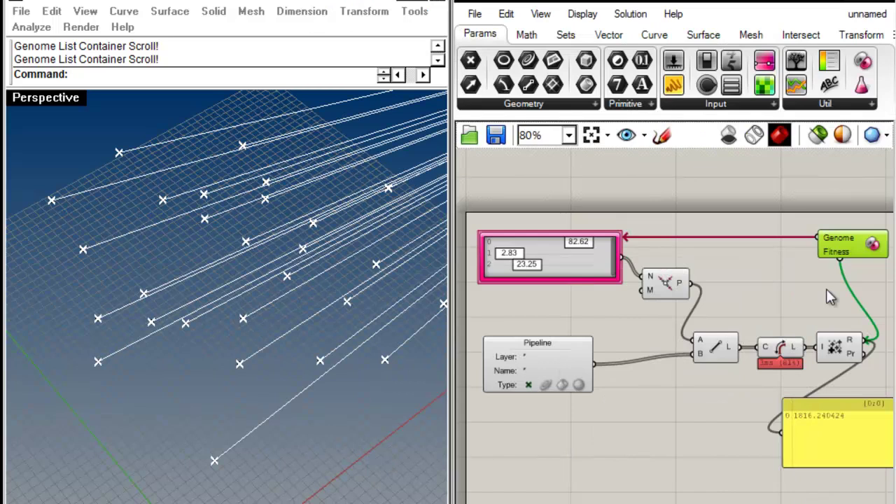
pyautogui.doubleClick(854, 250)
pyautogui.click(371, 40)
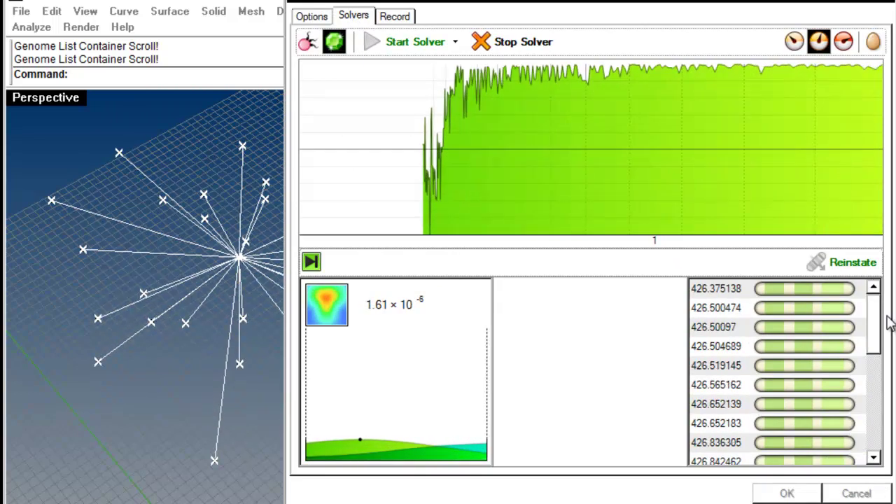
# Try the slowest and medium speeds on the annealing solver, stop it and start a new run at the slowest speed.
pyautogui.click(794, 41)
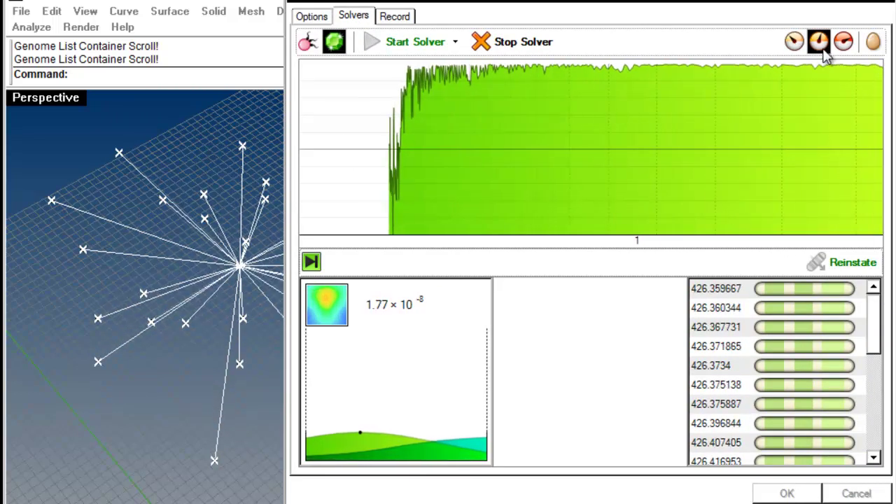
pyautogui.click(819, 42)
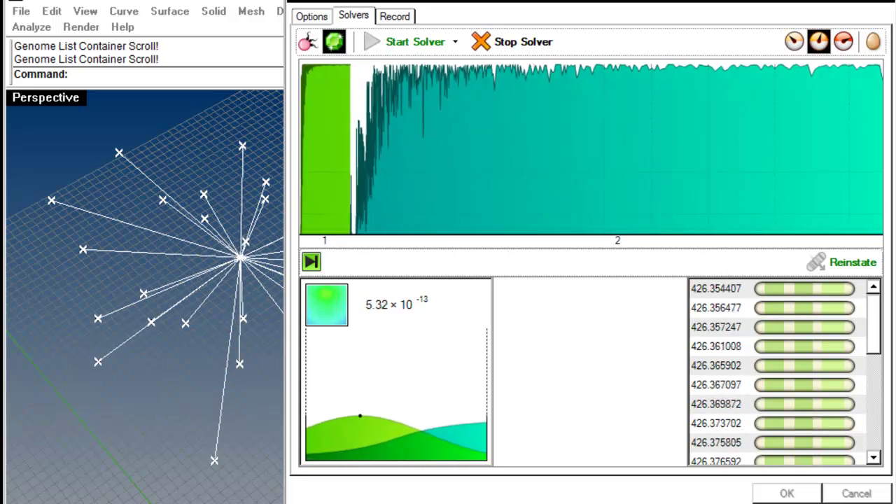
pyautogui.click(514, 41)
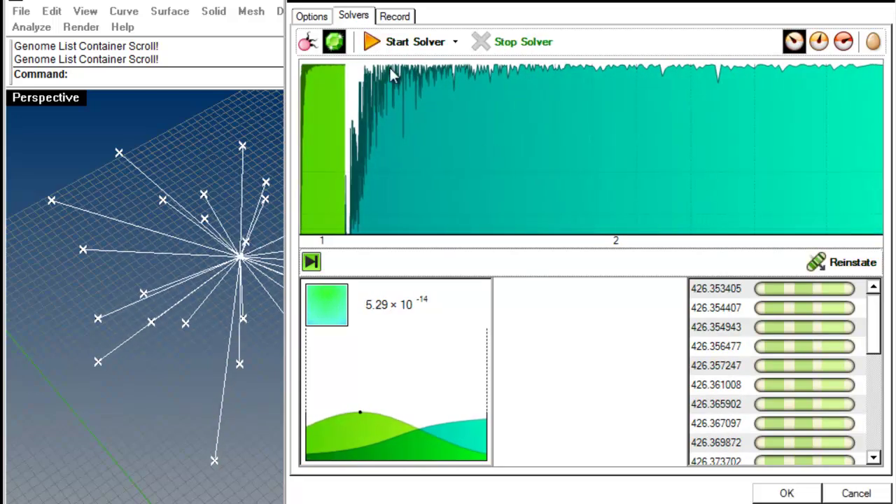
pyautogui.click(406, 42)
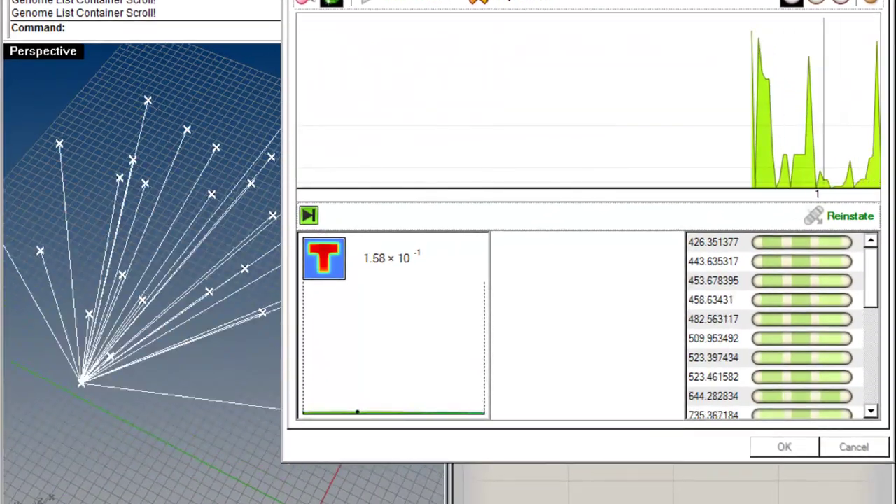
# Move the Galapagos editor aside and watch the annealing solver's point from different angles in Rhino.
pyautogui.moveTo(420, 0); pyautogui.dragTo(489, 11)
pyautogui.moveTo(298, 216); pyautogui.dragTo(236, 297, button='right')
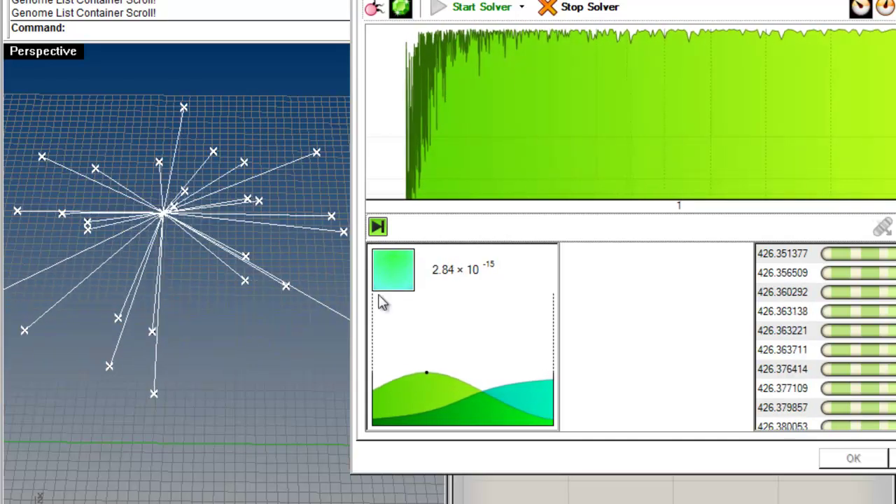
pyautogui.moveTo(306, 246); pyautogui.dragTo(292, 266, button='right')
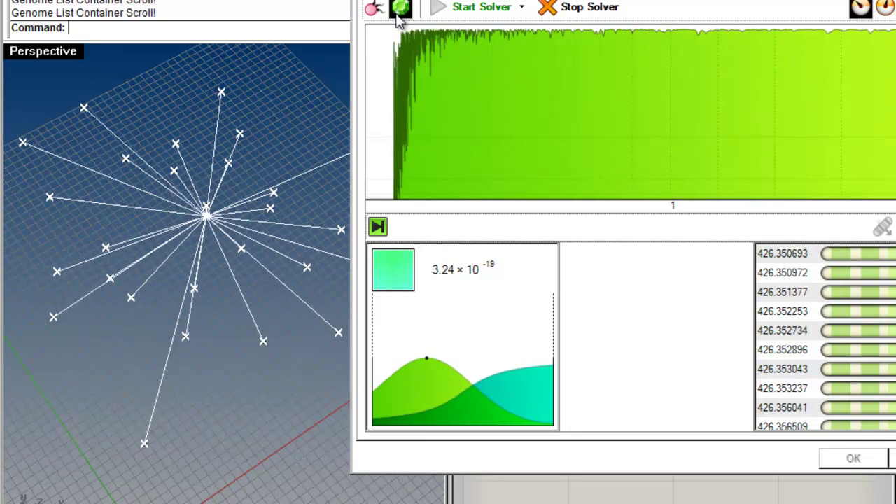
# Stop the annealing solver, accept its result and check the total line length in the Grasshopper panel.
pyautogui.click(572, 14)
pyautogui.click(843, 464)
pyautogui.moveTo(217, 182); pyautogui.dragTo(91, 238, button='right')
pyautogui.scroll(4, 750, 350)
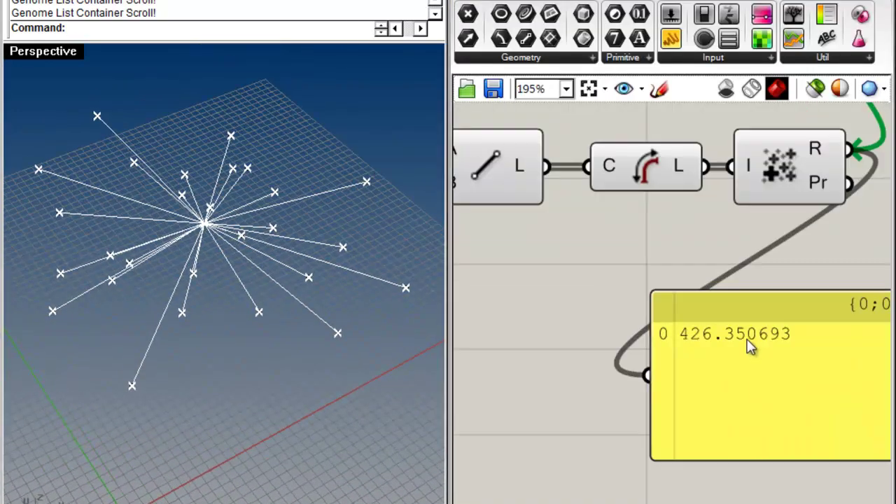
pyautogui.scroll(-5, 743, 344)
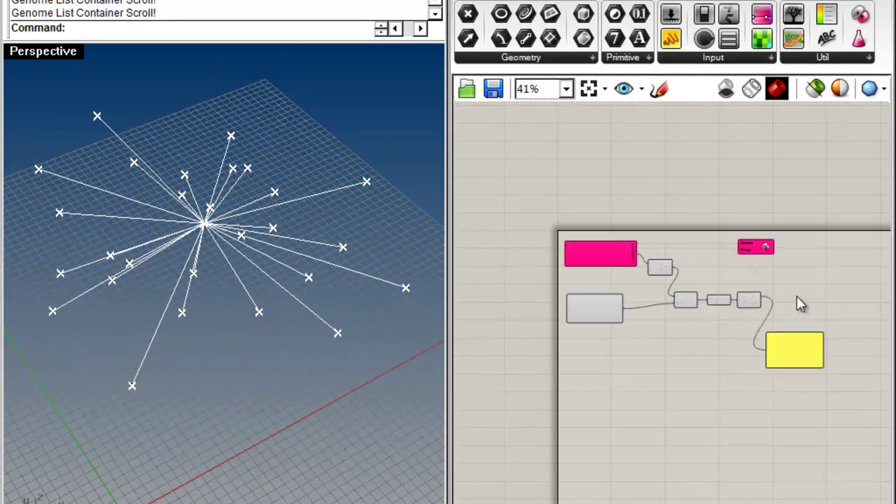
# Review the Grasshopper definition from the Gene List to the total length panel, alongside the connecting lines in Rhino's Perspective view.
pyautogui.scroll(5, 801, 290)
pyautogui.moveTo(780, 392); pyautogui.dragTo(784, 341)
pyautogui.click(664, 304)
pyautogui.moveTo(30, 307); pyautogui.dragTo(329, 301, button='right')
pyautogui.moveTo(560, 204); pyautogui.dragTo(594, 212, button='right')
pyautogui.scroll(-3, 536, 214)
pyautogui.moveTo(536, 213); pyautogui.dragTo(592, 221, button='right')
pyautogui.scroll(4, 511, 198)
pyautogui.moveTo(814, 425); pyautogui.dragTo(672, 211)
pyautogui.moveTo(881, 346); pyautogui.dragTo(575, 320, button='right')
pyautogui.moveTo(703, 413); pyautogui.dragTo(561, 265)
pyautogui.moveTo(658, 238); pyautogui.dragTo(619, 320, button='right')
# Select the Galapagos component and examine its Genome link to the Gene List and its Fitness link to the summed line length.
pyautogui.moveTo(691, 243); pyautogui.dragTo(710, 230)
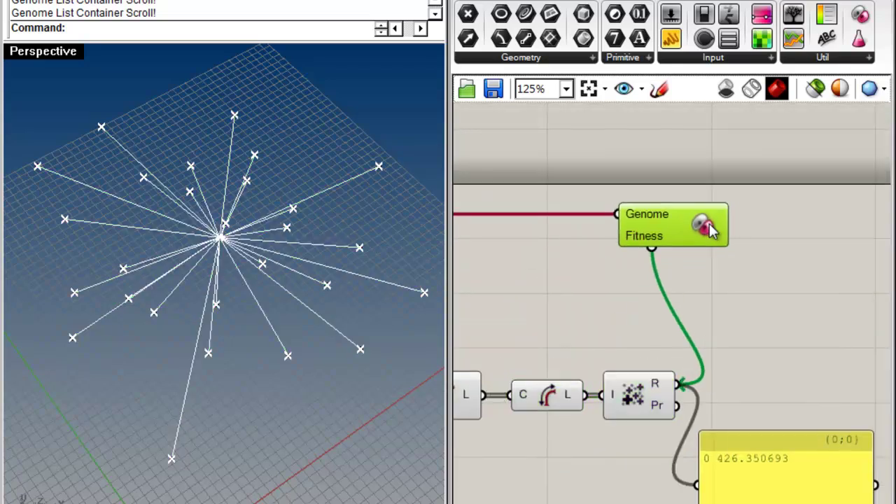
pyautogui.scroll(-2, 710, 230)
pyautogui.moveTo(607, 258); pyautogui.dragTo(759, 206, button='right')
pyautogui.scroll(5, 722, 238)
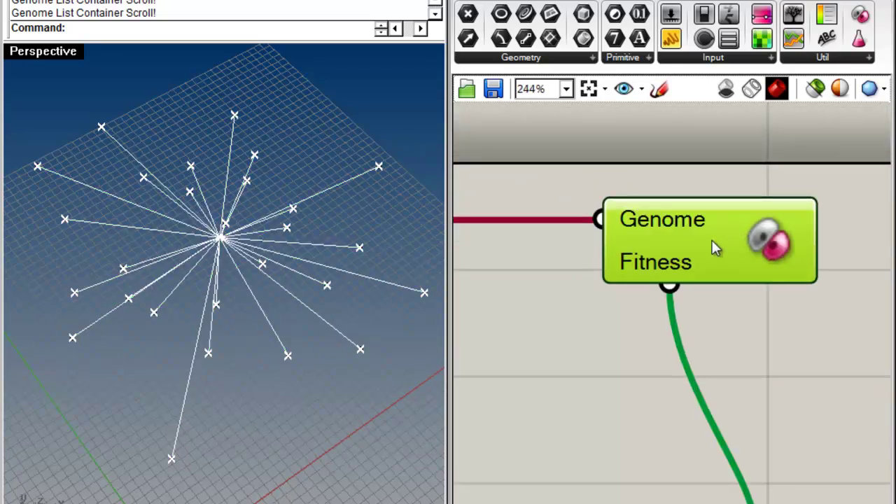
pyautogui.scroll(-4, 709, 219)
pyautogui.click(641, 264)
pyautogui.scroll(-1, 656, 273)
pyautogui.moveTo(656, 270); pyautogui.dragTo(691, 259, button='right')
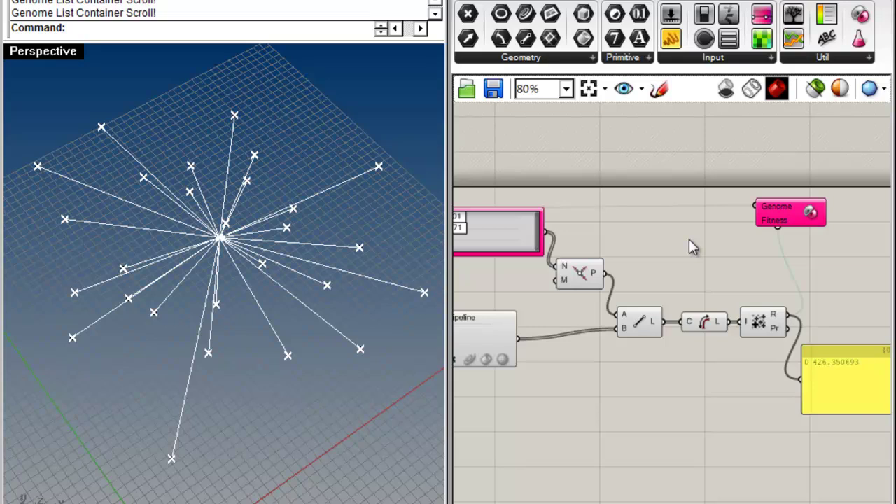
pyautogui.moveTo(805, 217); pyautogui.dragTo(810, 214)
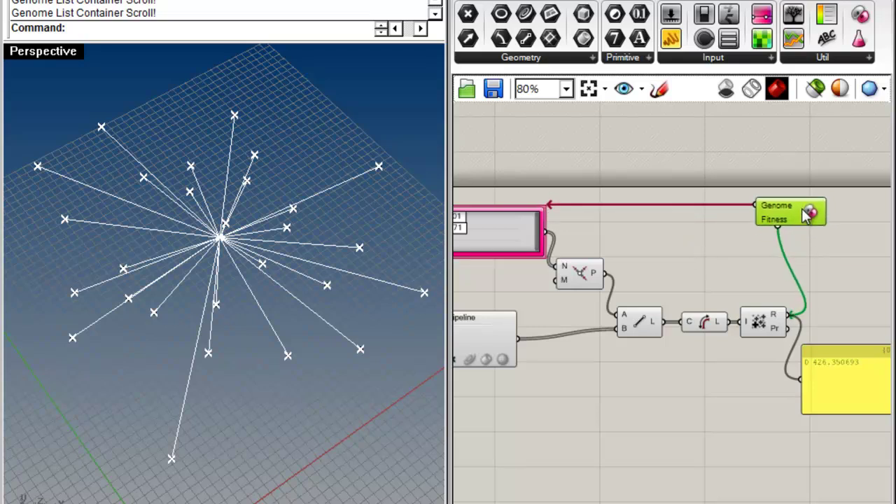
pyautogui.scroll(3, 791, 238)
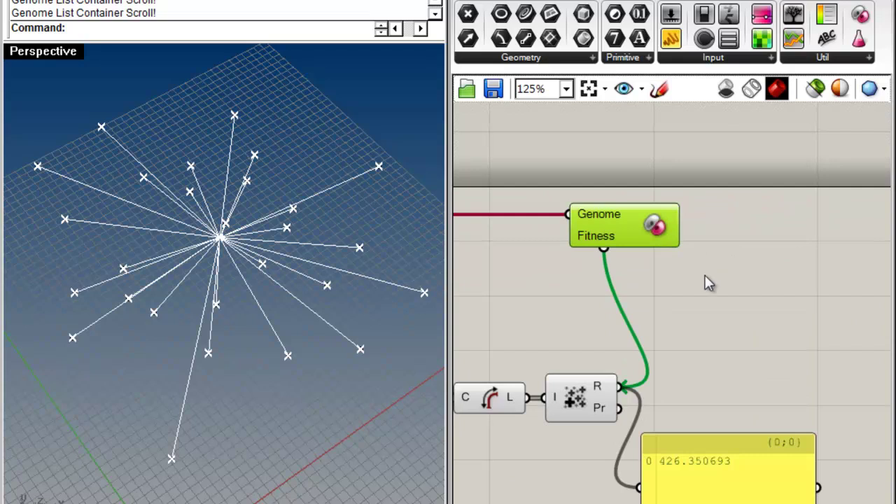
pyautogui.scroll(-2, 667, 293)
pyautogui.moveTo(572, 320); pyautogui.dragTo(766, 276, button='right')
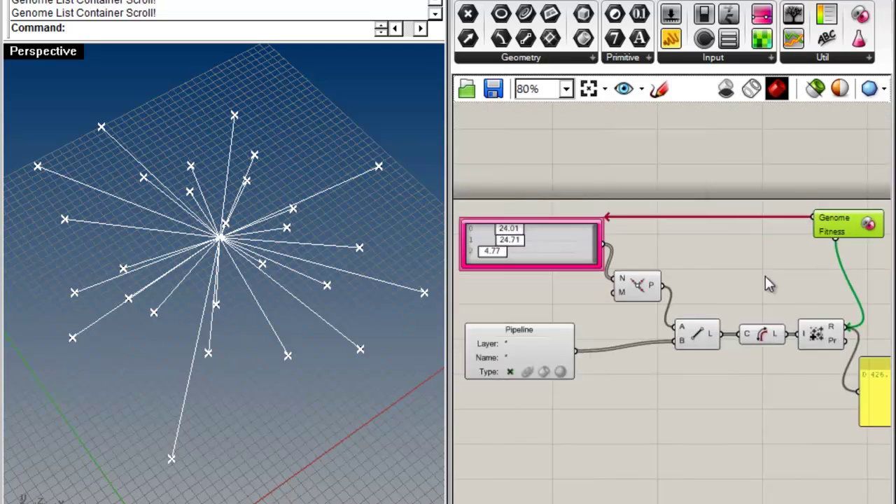